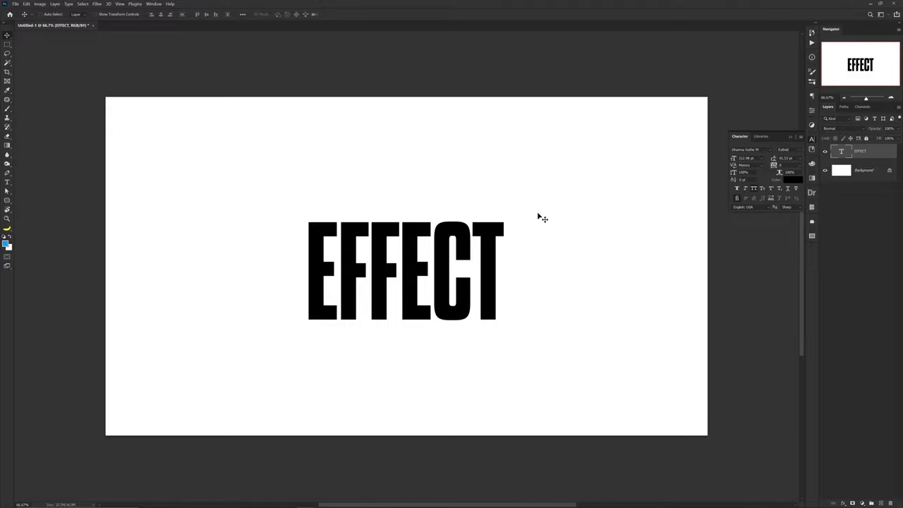
# - Rasterize the EFFECT type layer into an ordinary pixel layer
pyautogui.click(744, 149)
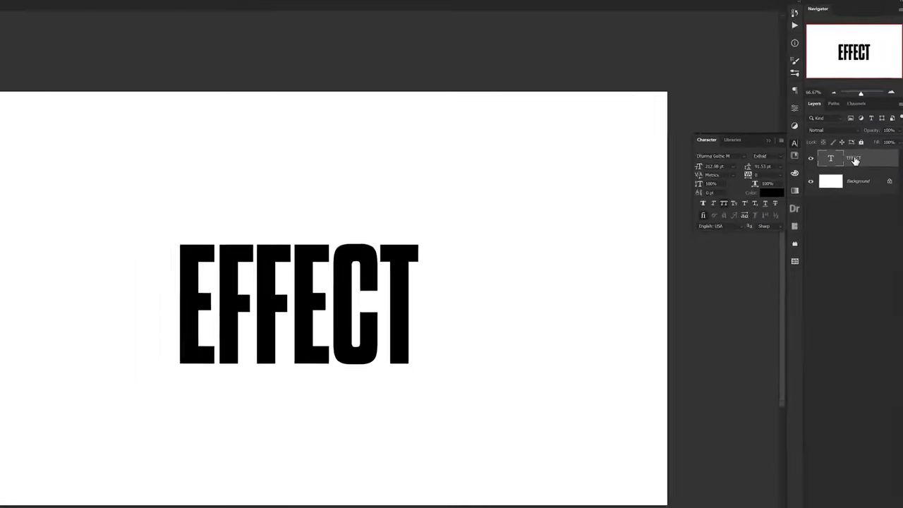
pyautogui.rightClick(853, 159)
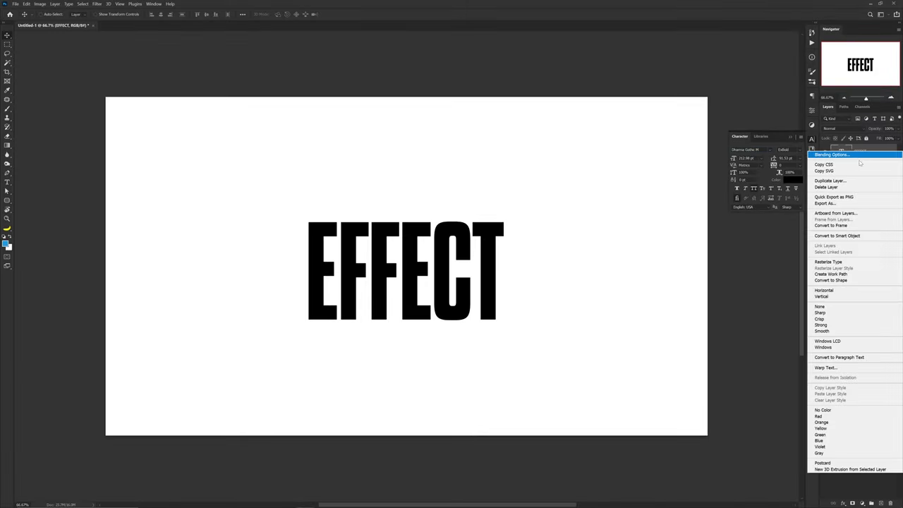
pyautogui.click(825, 261)
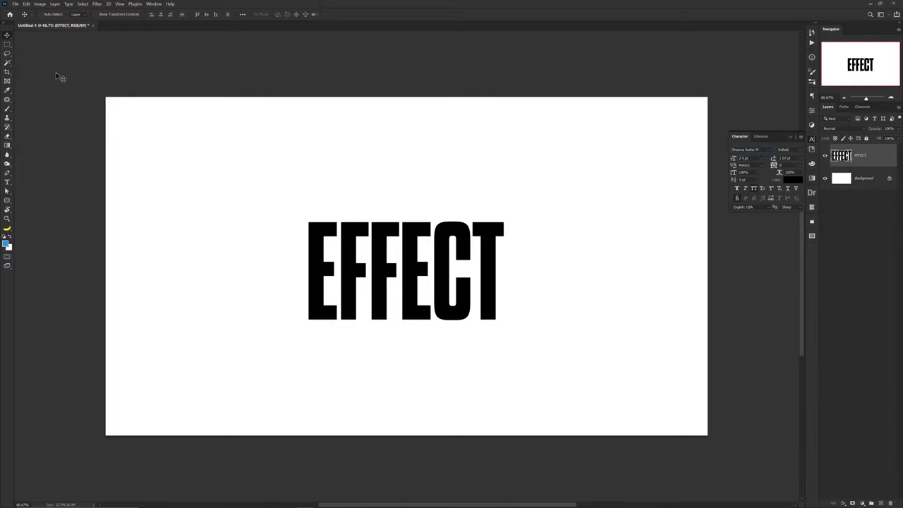
pyautogui.moveTo(7, 44); pyautogui.dragTo(36, 46)
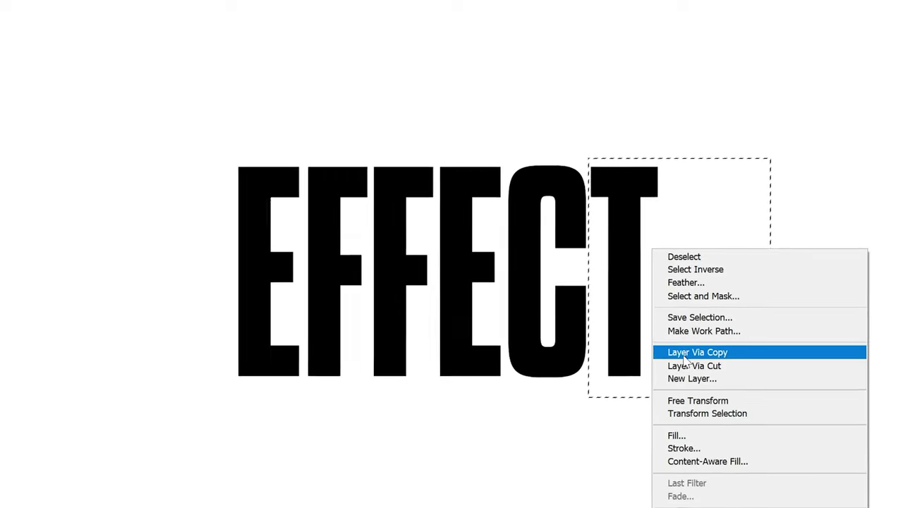
# - Cut the T, C and second E onto their own layers with Layer Via Cut
pyautogui.click(686, 365)
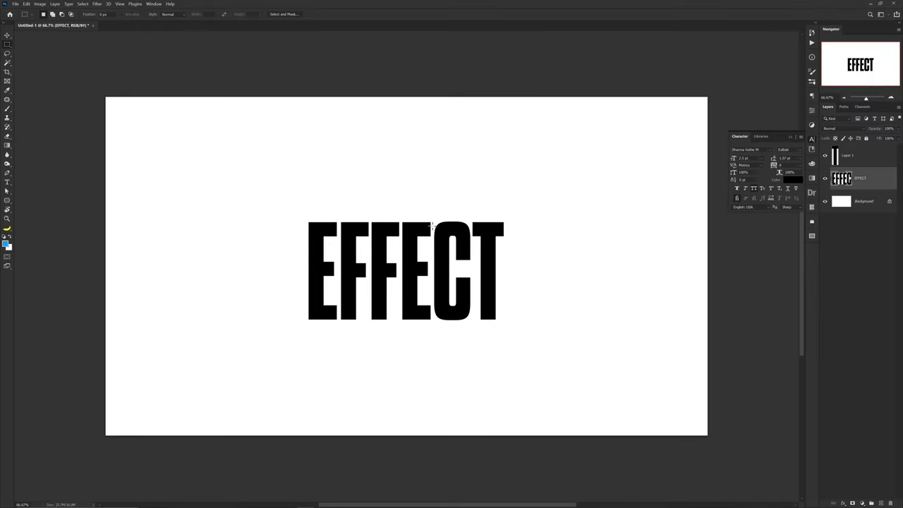
pyautogui.moveTo(433, 217); pyautogui.dragTo(541, 335)
pyautogui.rightClick(479, 287)
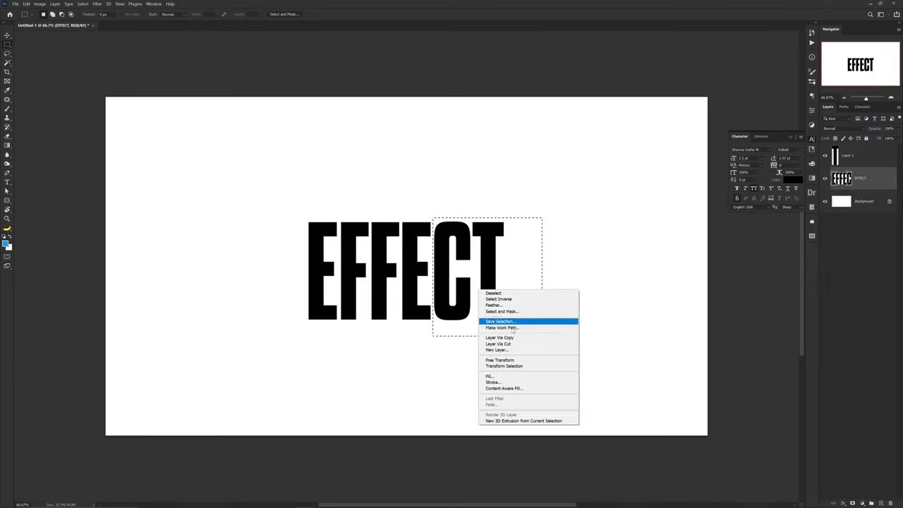
pyautogui.click(513, 343)
pyautogui.moveTo(402, 215); pyautogui.dragTo(534, 343)
pyautogui.rightClick(691, 259)
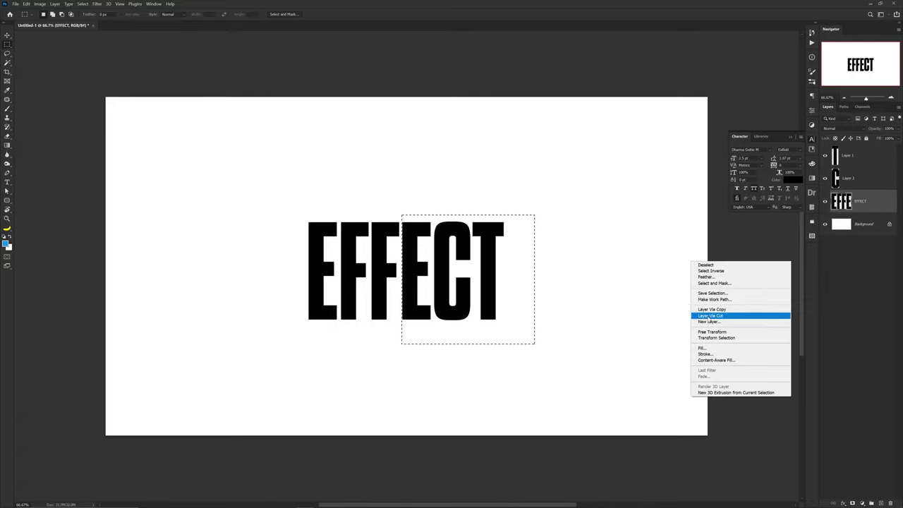
pyautogui.click(705, 315)
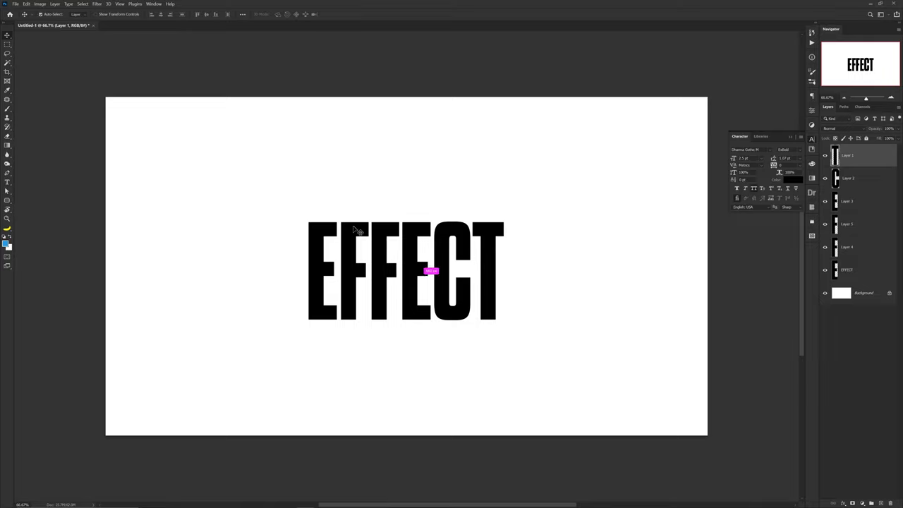
# - Select the first F, second E and T layers together
pyautogui.click(357, 230)
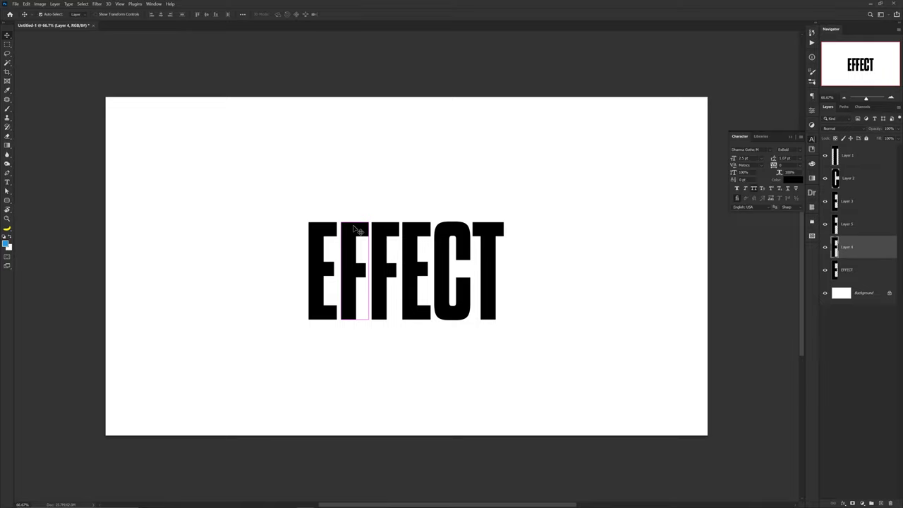
pyautogui.keyDown('shift'); pyautogui.click(413, 250); pyautogui.keyUp('shift')
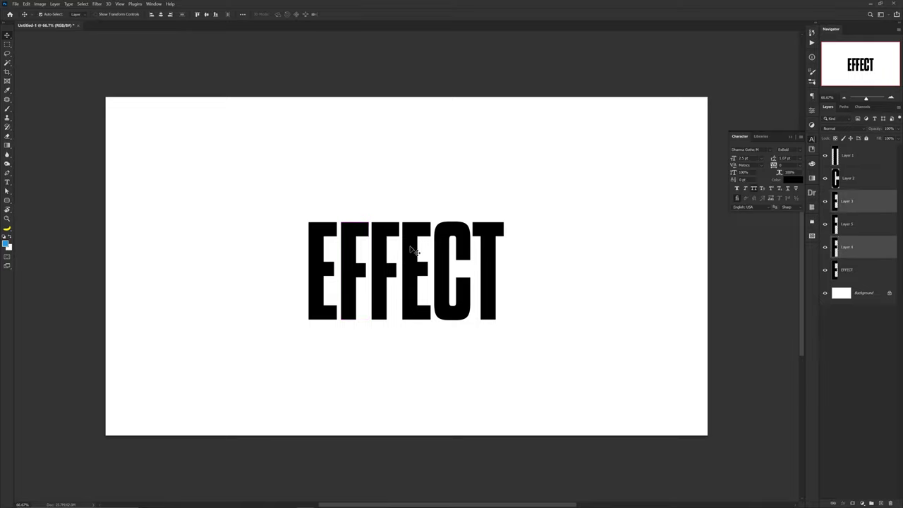
pyautogui.keyDown('shift'); pyautogui.click(491, 261); pyautogui.keyUp('shift')
# - Raise the F, second E and T above the other letters, fine-tuning the F's position
pyautogui.hotkey('shift', 'Up')
pyautogui.hotkey('shift', 'Up')
pyautogui.hotkey('shift', 'Up')
pyautogui.hotkey('shift', 'Up')
pyautogui.hotkey('shift', 'Up')
pyautogui.hotkey('shift', 'Up')
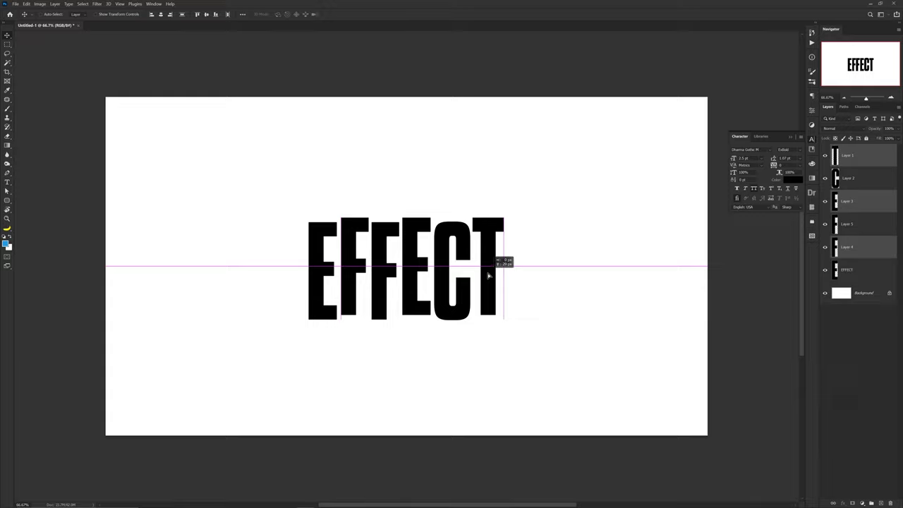
pyautogui.moveTo(490, 259)
pyautogui.mouseDown()
pyautogui.moveTo(492, 249)
pyautogui.moveTo(498, 261)
pyautogui.mouseUp()
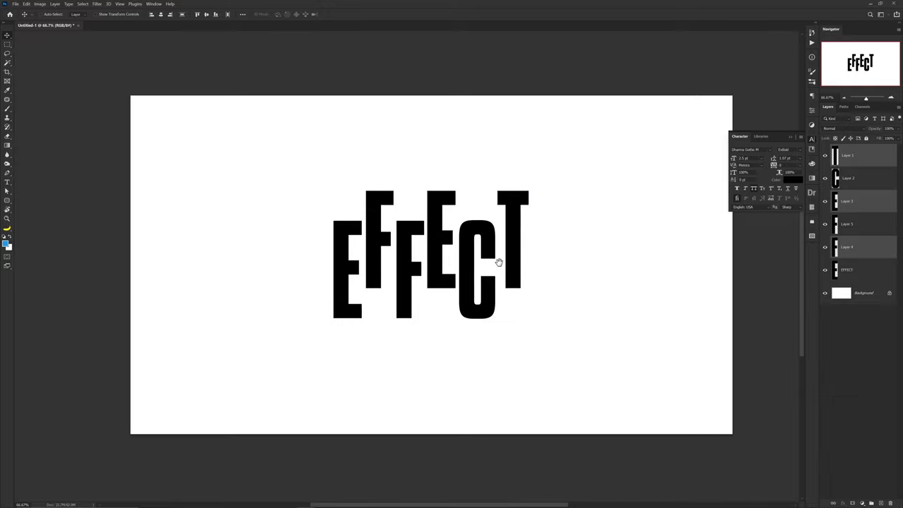
pyautogui.click(431, 199)
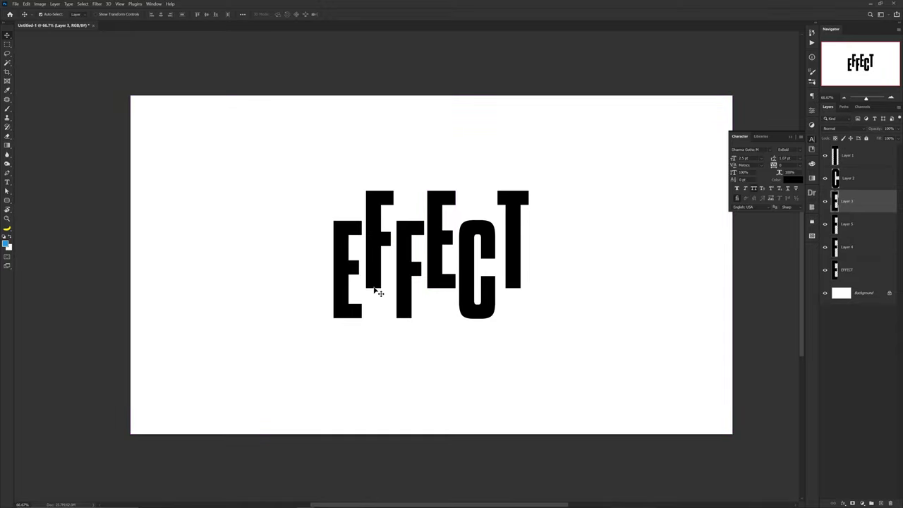
pyautogui.click(512, 282)
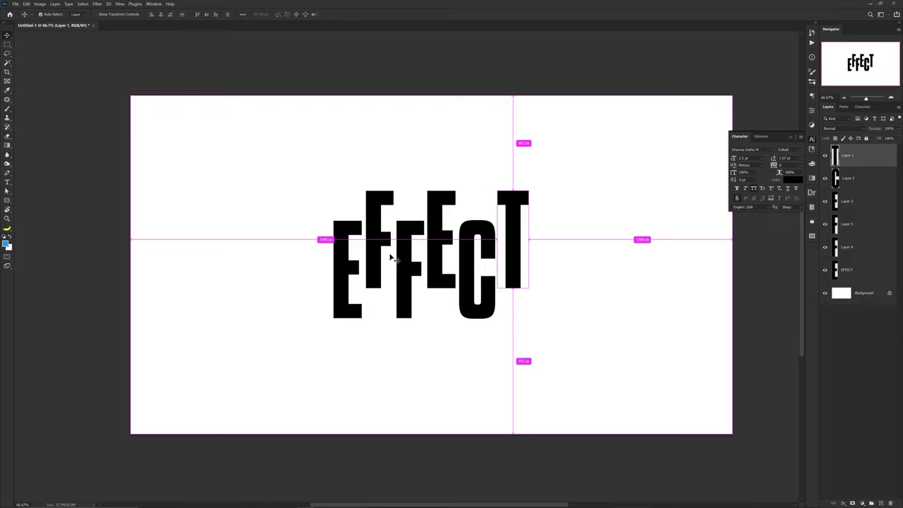
pyautogui.moveTo(377, 247)
pyautogui.mouseDown()
pyautogui.moveTo(375, 261)
pyautogui.moveTo(375, 247)
pyautogui.mouseUp()
pyautogui.click(432, 251)
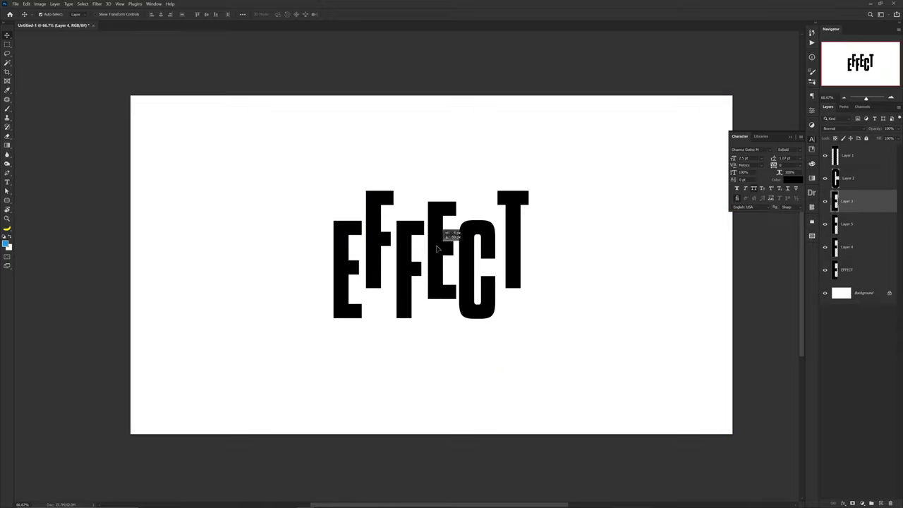
pyautogui.click(399, 195)
pyautogui.click(389, 202)
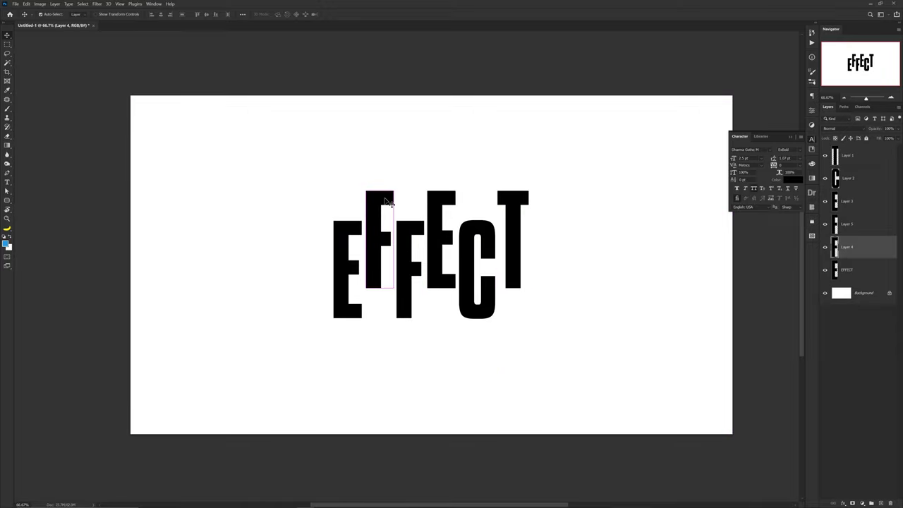
# - Alt-drag copies of the raised F, E and T straight down beneath the word
pyautogui.moveTo(386, 201); pyautogui.dragTo(384, 300)
pyautogui.click(442, 222)
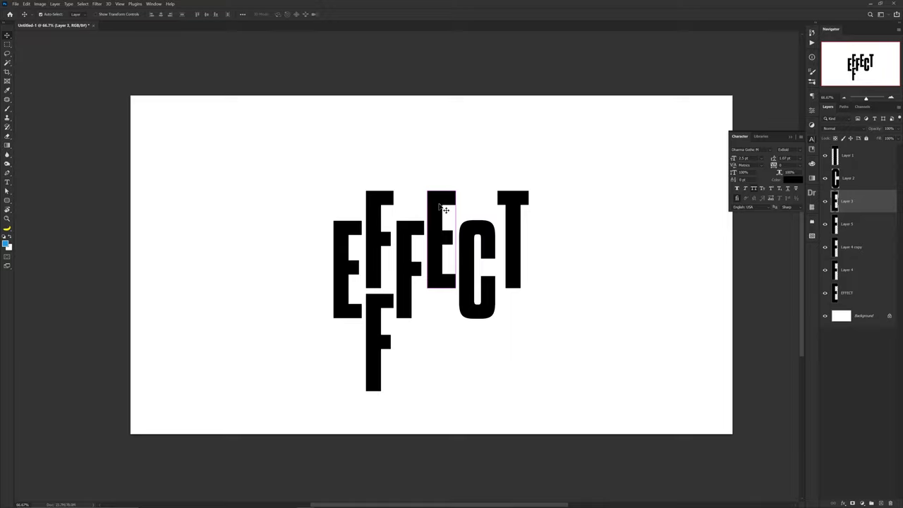
pyautogui.moveTo(444, 209); pyautogui.dragTo(454, 292)
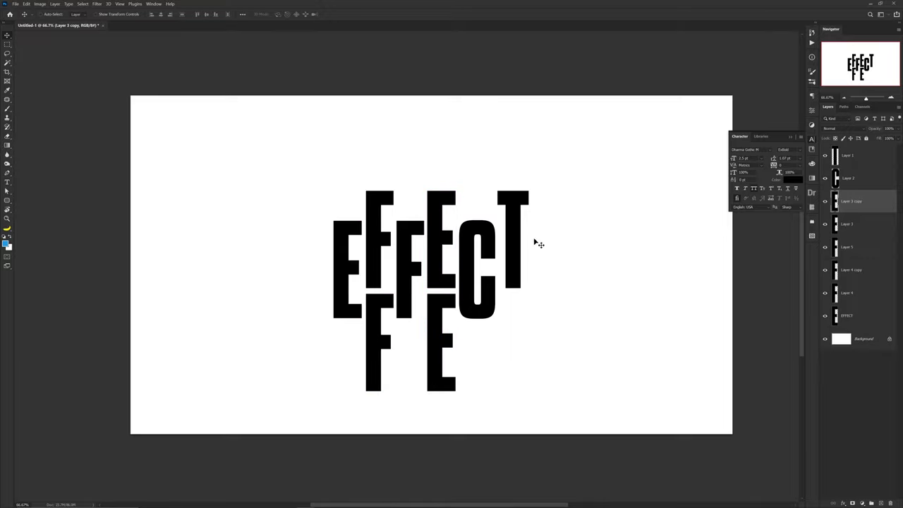
pyautogui.click(515, 202)
pyautogui.moveTo(516, 195); pyautogui.dragTo(515, 300)
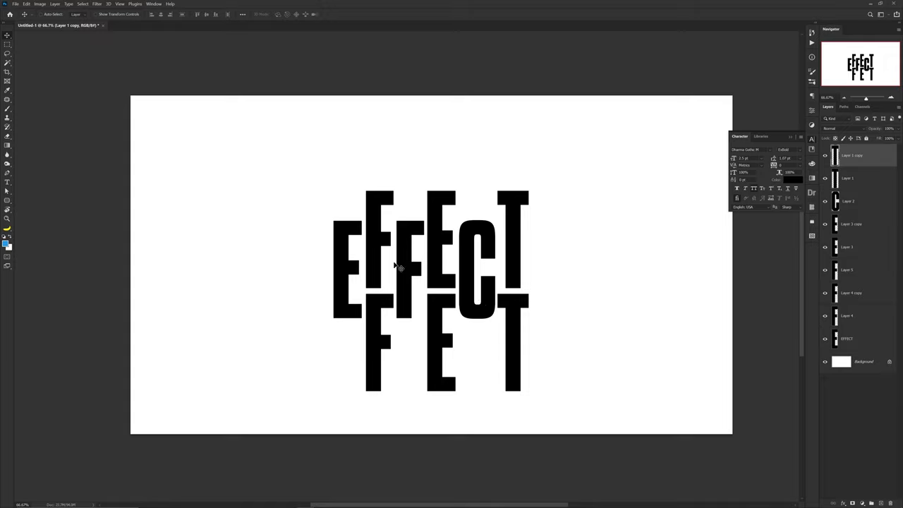
# - Marquee the band above the lettering and level the raised F and T with the others
pyautogui.press('m')
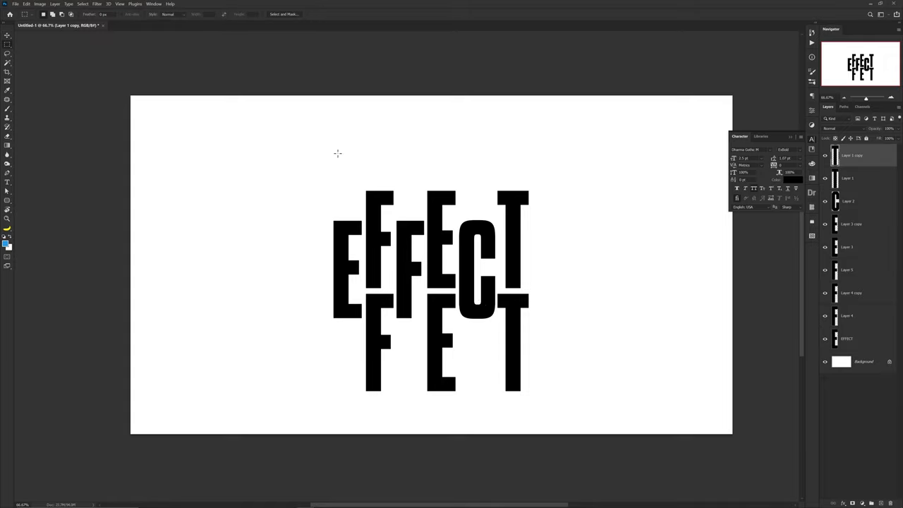
pyautogui.moveTo(246, 132); pyautogui.dragTo(594, 221)
pyautogui.press('v')
pyautogui.click(388, 241)
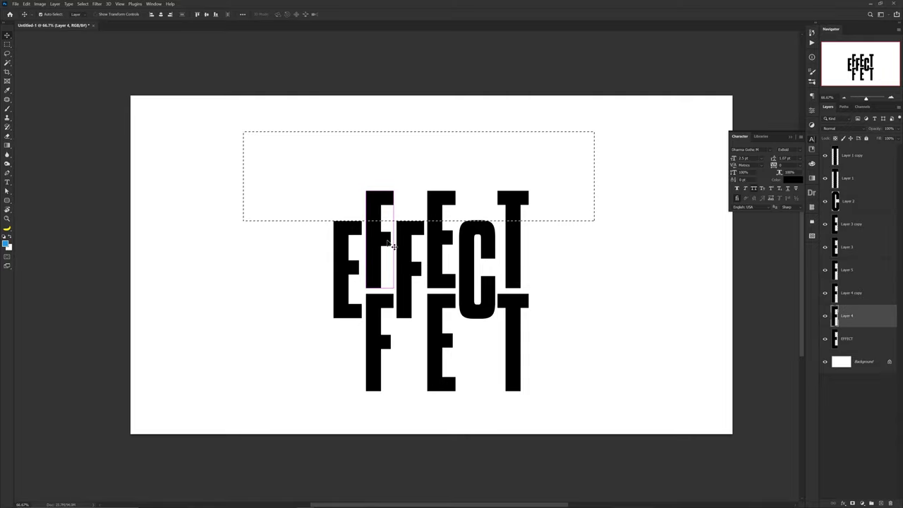
pyautogui.moveTo(416, 243); pyautogui.dragTo(435, 280)
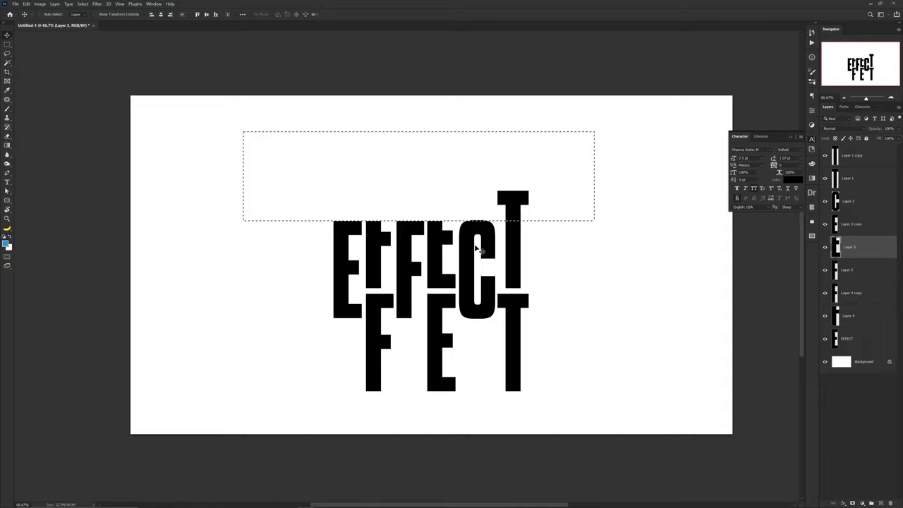
pyautogui.click(515, 248)
pyautogui.hotkey('shift', 'Down')
pyautogui.hotkey('shift', 'Down')
pyautogui.hotkey('shift', 'Down')
pyautogui.hotkey('shift', 'Down')
pyautogui.hotkey('shift', 'Down')
pyautogui.hotkey('shift', 'Down')
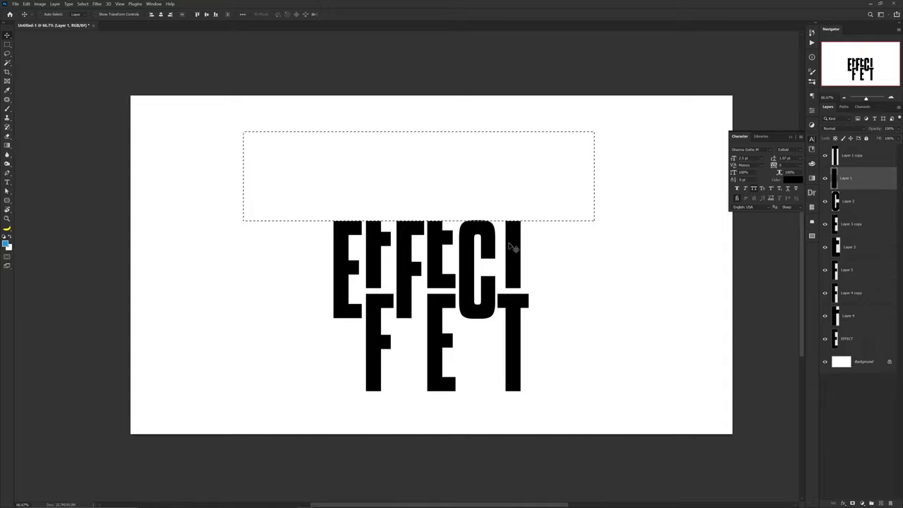
# - Delete the parts of the lower F, E and T copies inside a marquee band, then deselect
pyautogui.press('m')
pyautogui.moveTo(491, 157); pyautogui.dragTo(487, 334)
pyautogui.press('v')
pyautogui.click(381, 307)
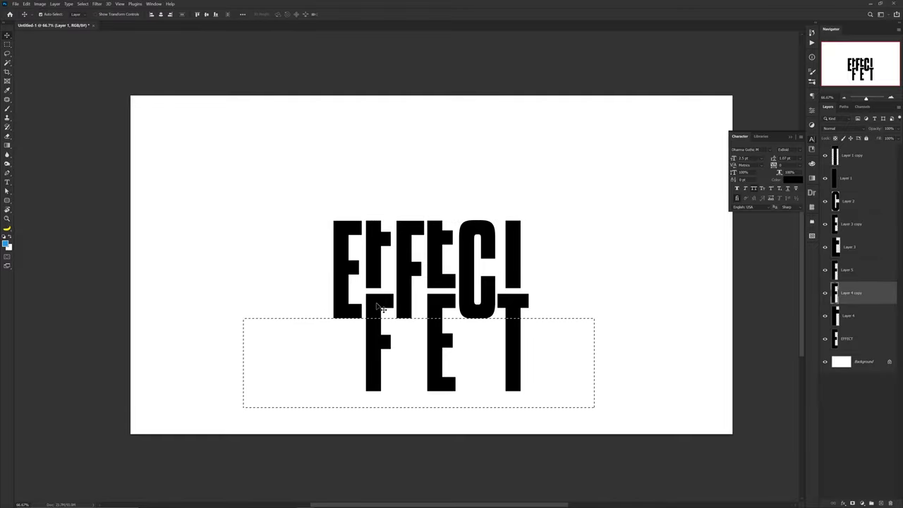
pyautogui.press('Delete')
pyautogui.click(437, 304)
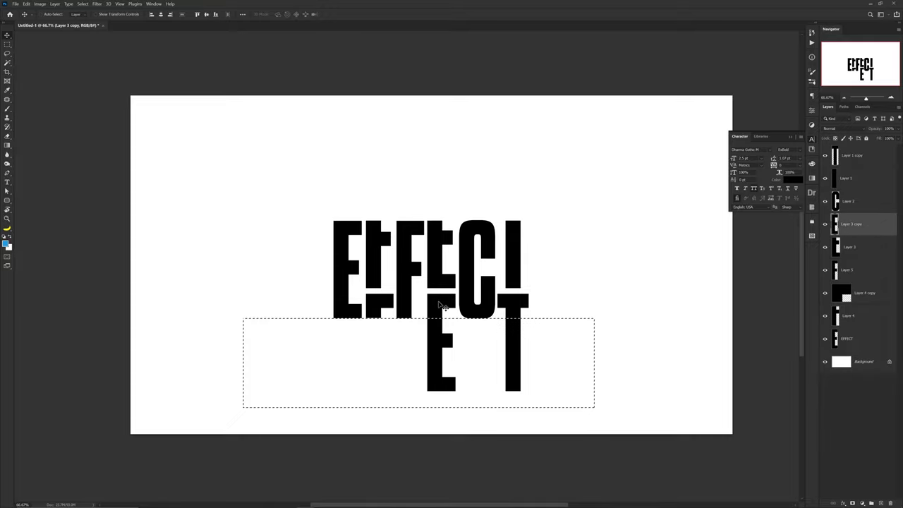
pyautogui.press('Delete')
pyautogui.click(509, 304)
pyautogui.press('Delete')
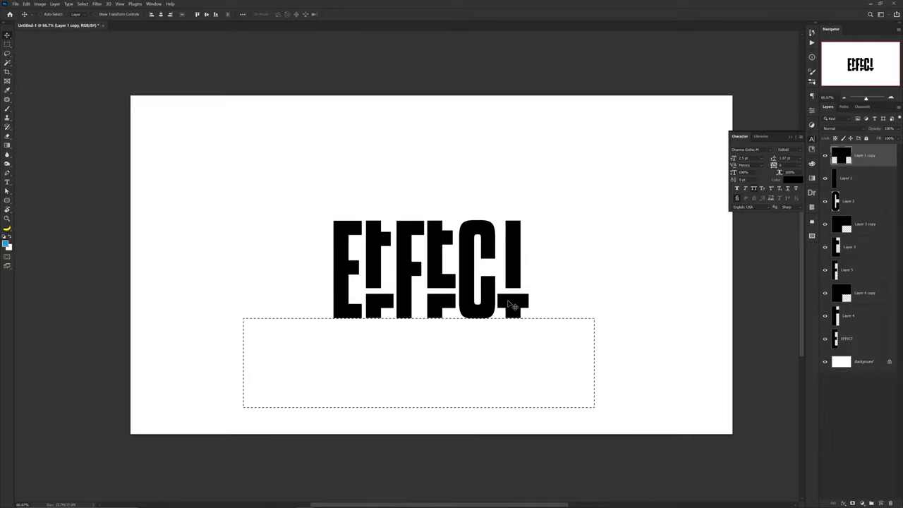
pyautogui.hotkey('ctrl', 'd')
# - Merge the letter layers, fade the pattern to light grey, and group it with Ctrl+G
pyautogui.keyDown('shift'); pyautogui.click(861, 337); pyautogui.keyUp('shift')
pyautogui.rightClick(861, 337)
pyautogui.click(823, 250)
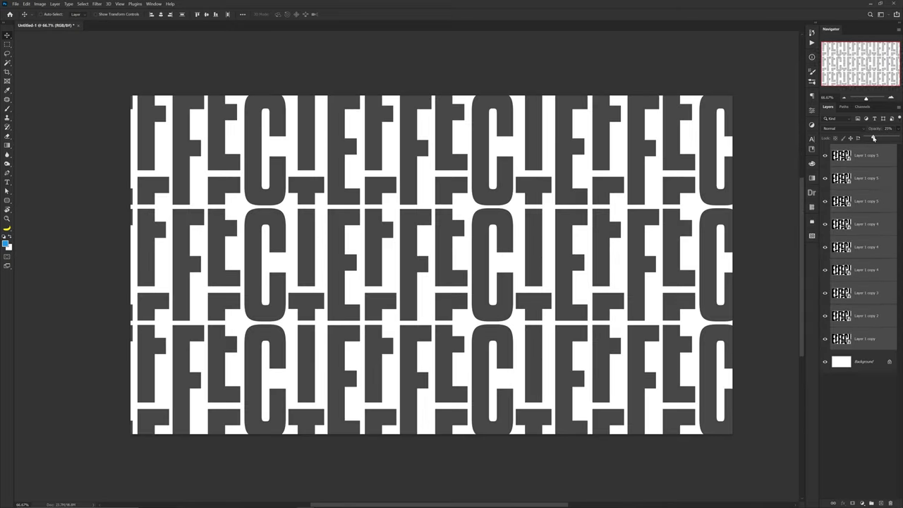
pyautogui.moveTo(874, 138); pyautogui.dragTo(871, 139)
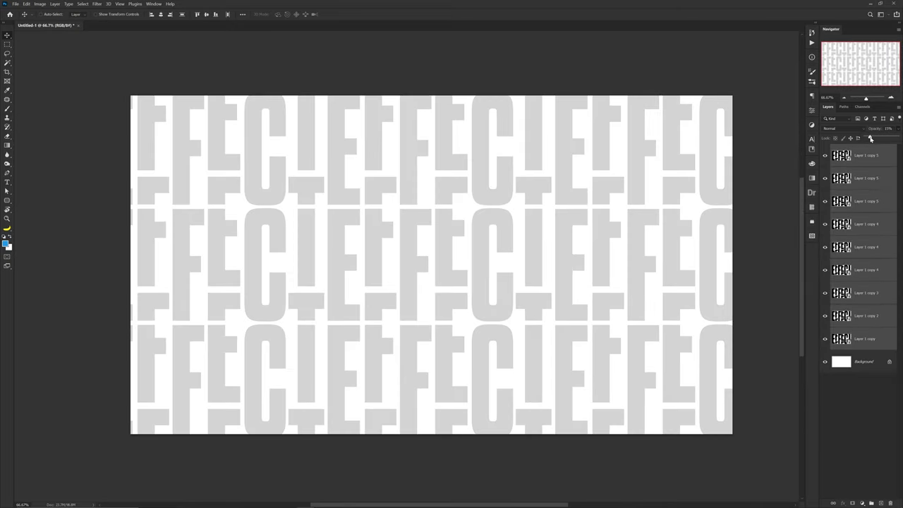
pyautogui.hotkey('ctrl', 'g')
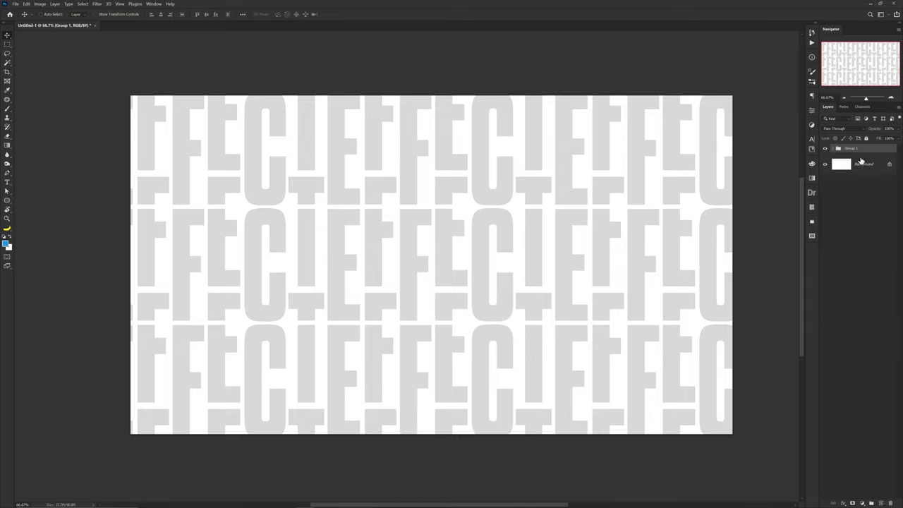
pyautogui.click(862, 190)
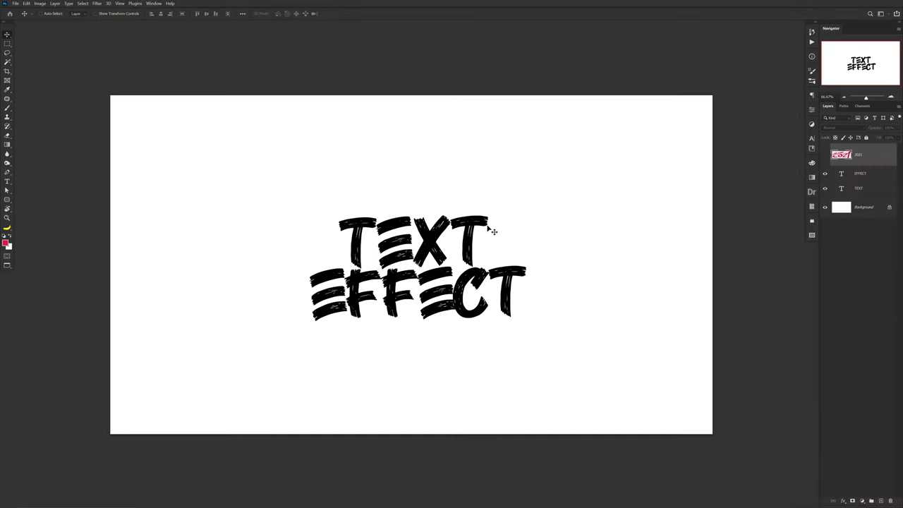
# - Convert the selected TEXT and EFFECT layers into a single smart object
pyautogui.keyDown('ctrl'); pyautogui.click(511, 275); pyautogui.keyUp('ctrl')
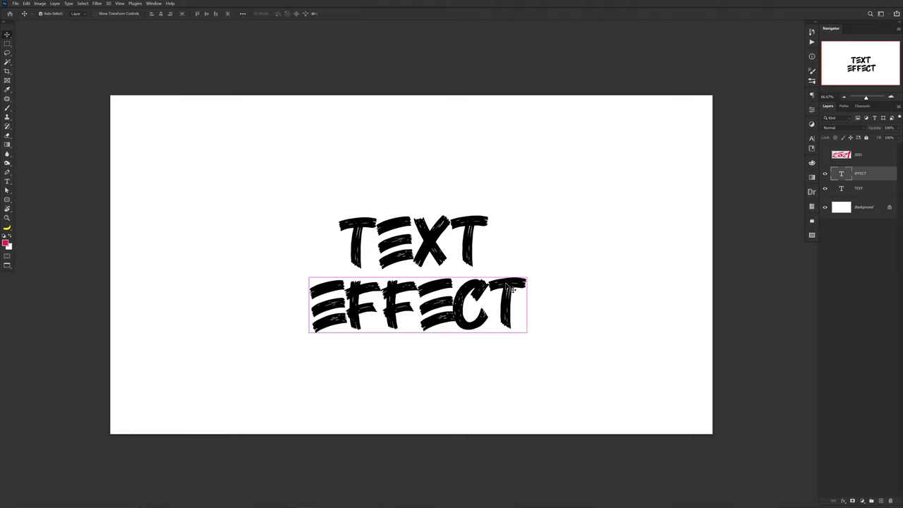
pyautogui.keyDown('ctrl'); pyautogui.click(477, 261); pyautogui.keyUp('ctrl')
pyautogui.moveTo(486, 237); pyautogui.dragTo(488, 251)
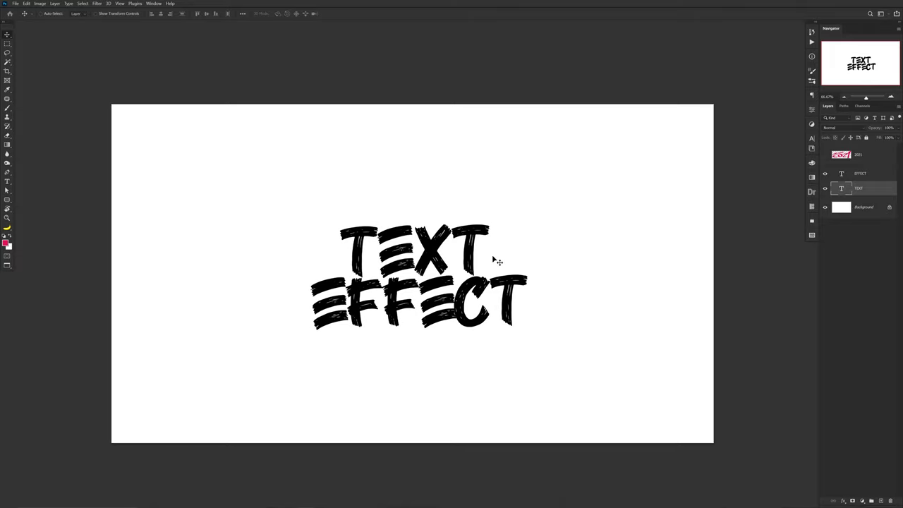
pyautogui.keyDown('shift'); pyautogui.click(855, 176); pyautogui.keyUp('shift')
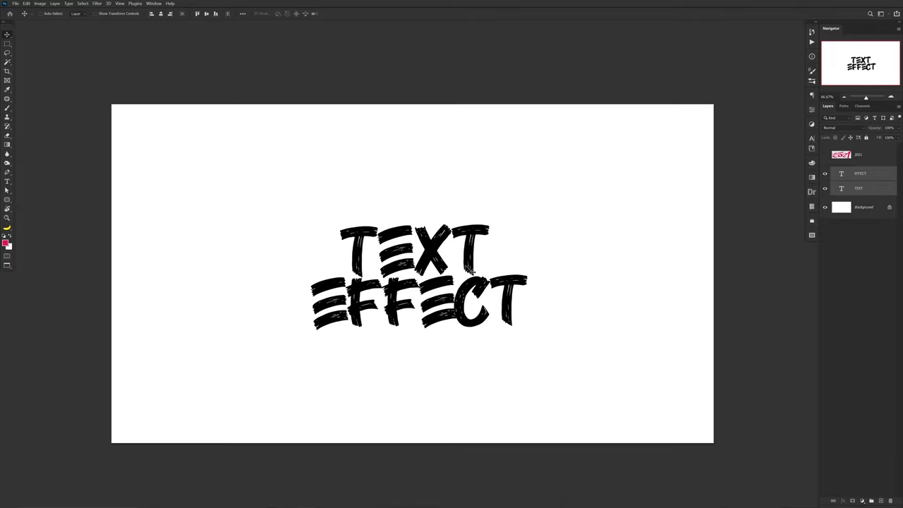
pyautogui.click(874, 187)
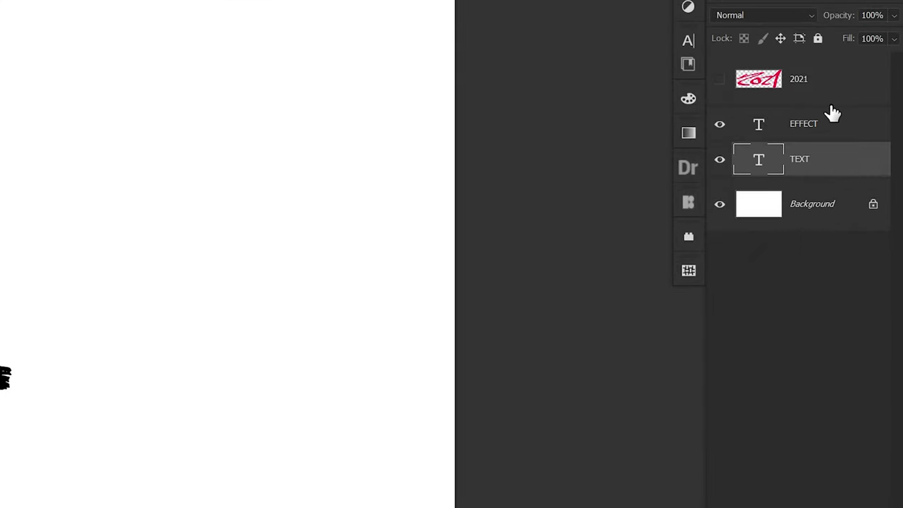
pyautogui.keyDown('shift'); pyautogui.click(824, 129); pyautogui.keyUp('shift')
pyautogui.rightClick(812, 130)
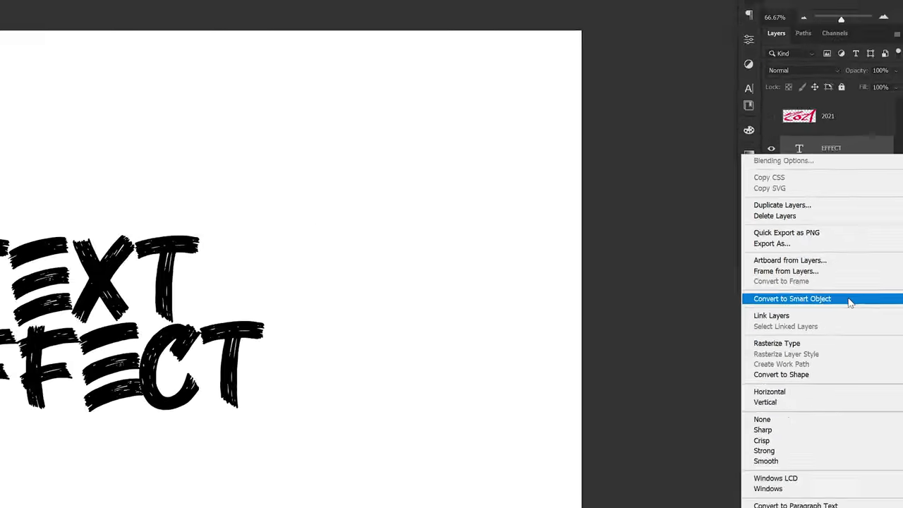
pyautogui.click(804, 334)
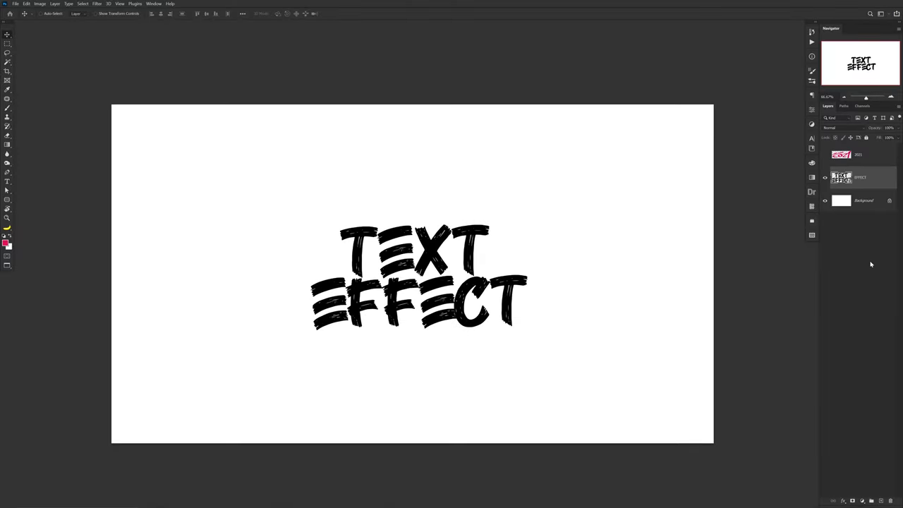
# - Start an Iris Blur on the lettering from Filter > Blur Gallery
pyautogui.click(96, 4)
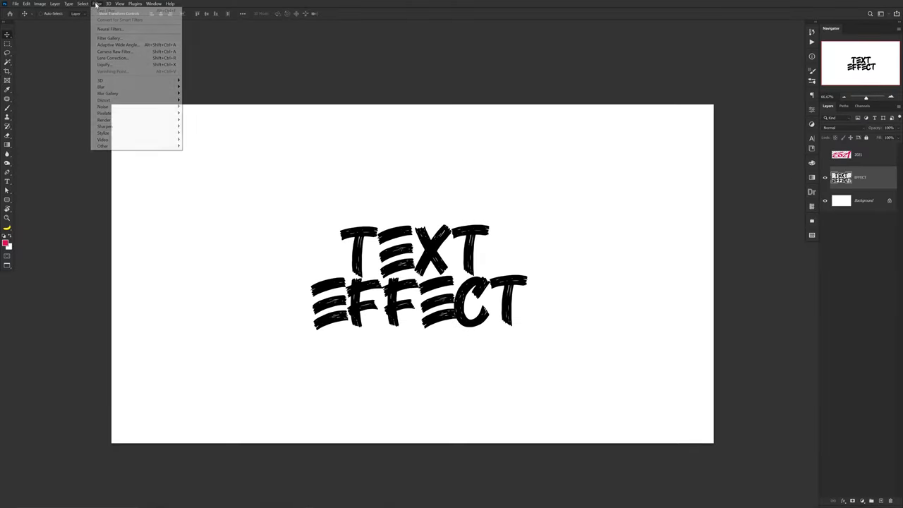
pyautogui.moveTo(120, 94)
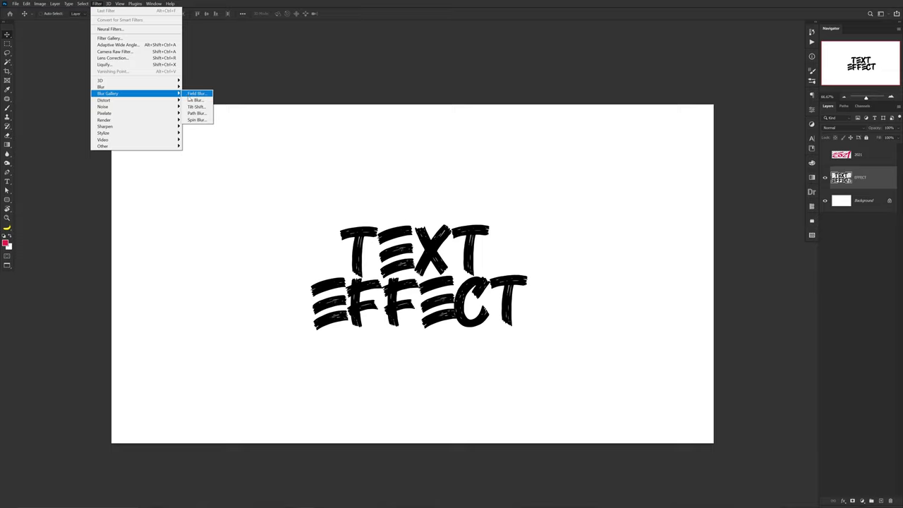
pyautogui.click(196, 100)
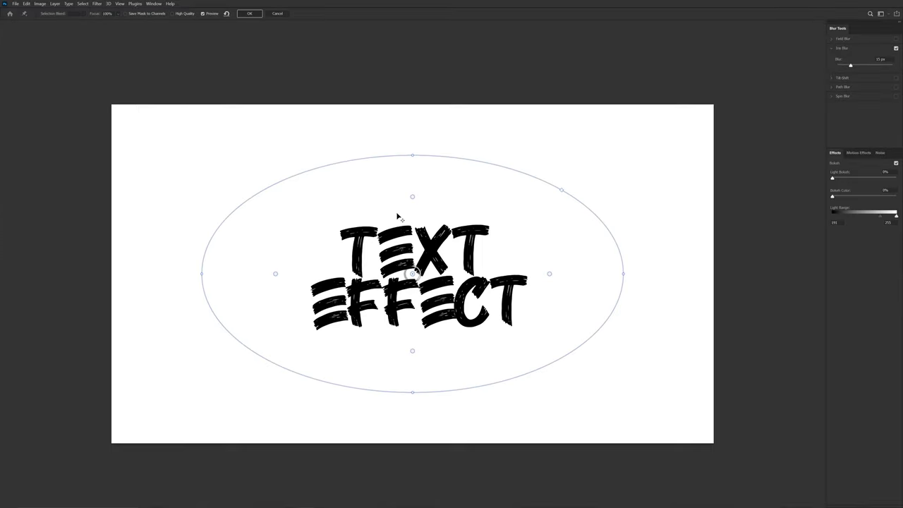
# - Position the iris blur ellipse to soften the right-hand letters, apply it, and show the red 2021 layer
pyautogui.moveTo(413, 273); pyautogui.dragTo(372, 308)
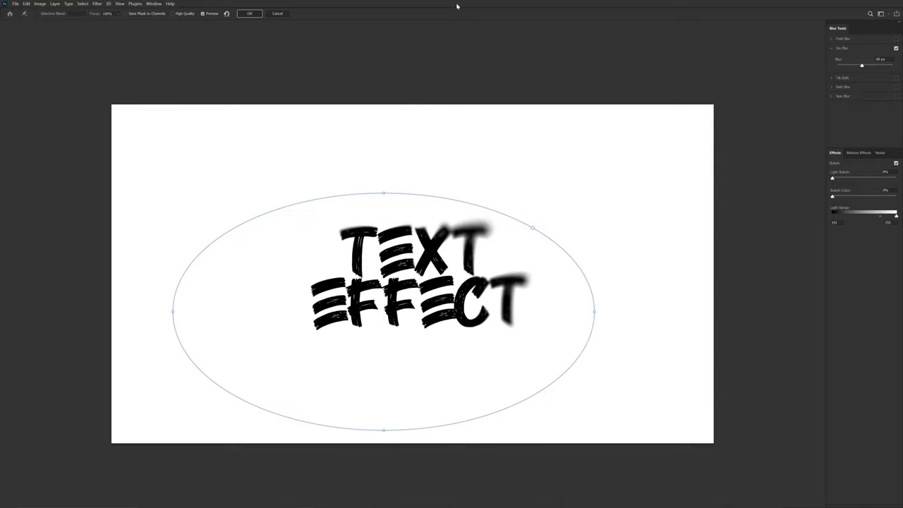
pyautogui.click(249, 14)
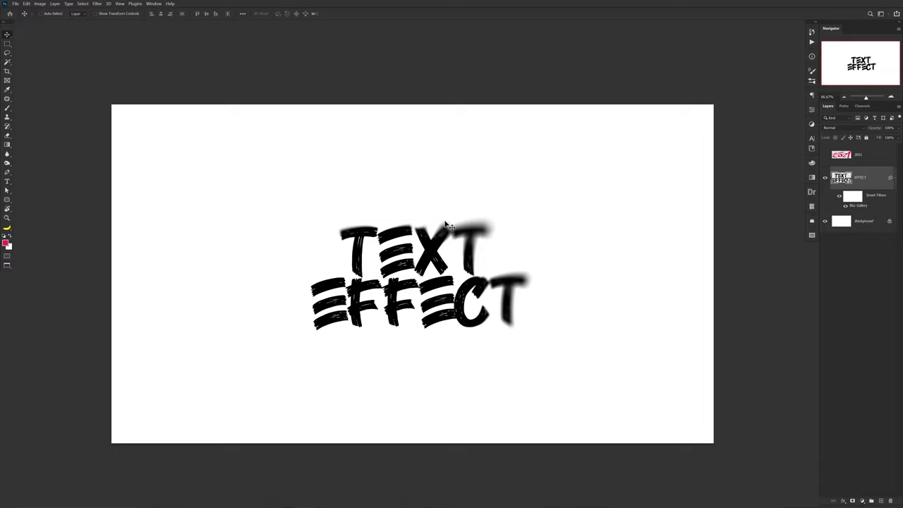
pyautogui.click(825, 155)
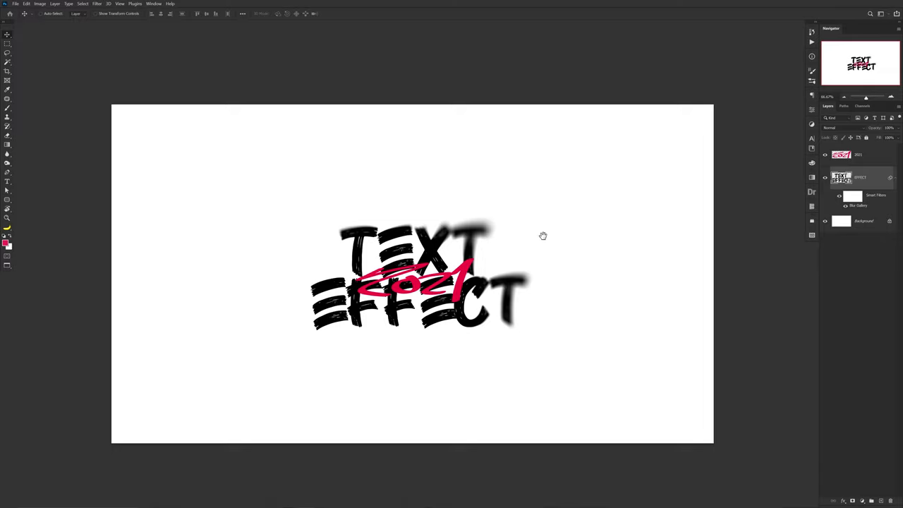
pyautogui.moveTo(543, 235)
pyautogui.mouseDown()
pyautogui.moveTo(594, 207)
pyautogui.moveTo(647, 225)
pyautogui.moveTo(605, 207)
pyautogui.moveTo(555, 233)
pyautogui.mouseUp()
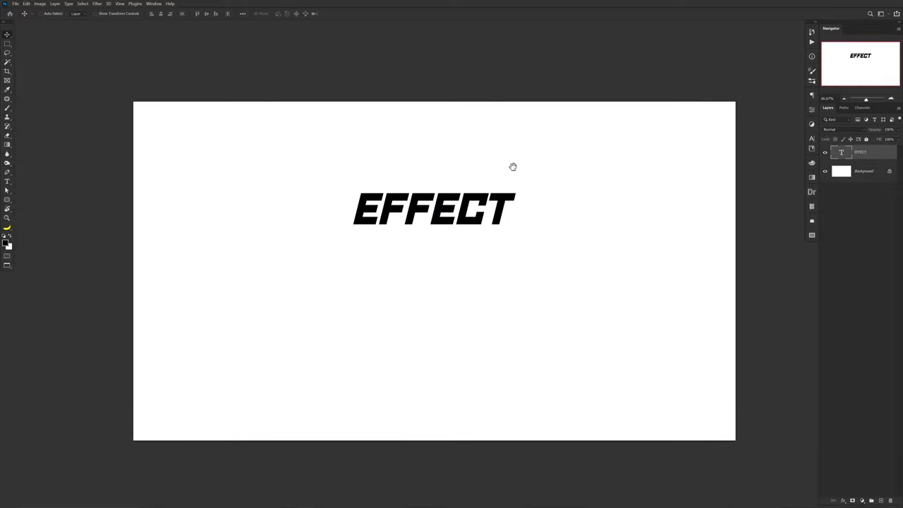
pyautogui.moveTo(512, 166); pyautogui.dragTo(497, 173)
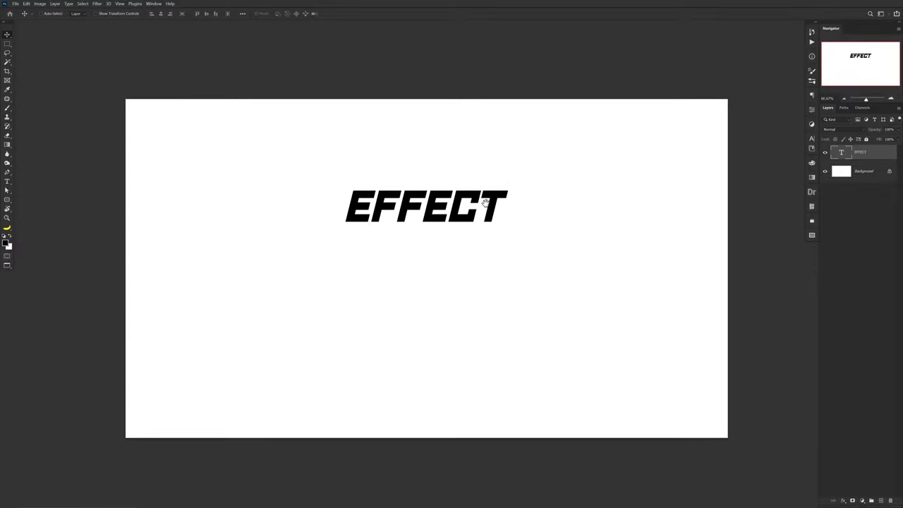
# - Alt-drag EFFECT into four stacked copies and shift the stack slightly down-right
pyautogui.moveTo(483, 202); pyautogui.dragTo(479, 203)
pyautogui.scroll(1, 479, 207)
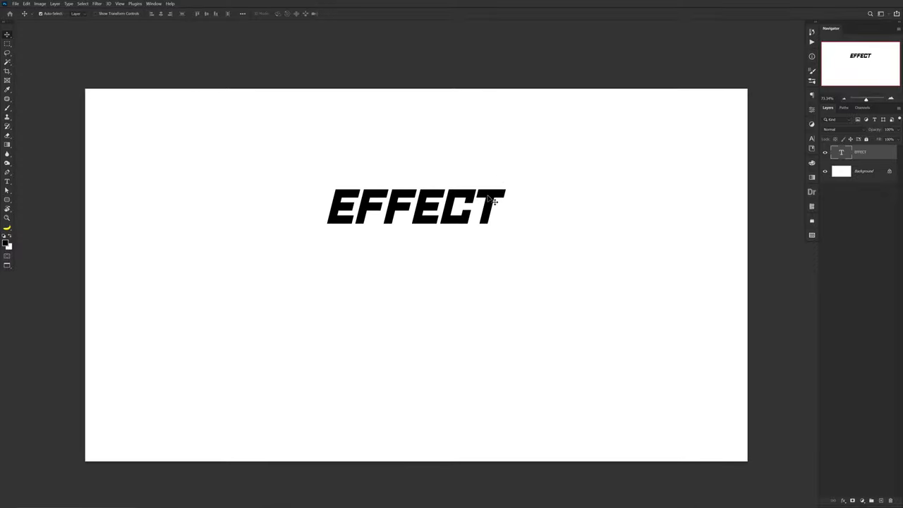
pyautogui.moveTo(491, 196); pyautogui.dragTo(477, 277)
pyautogui.moveTo(472, 243); pyautogui.dragTo(471, 276)
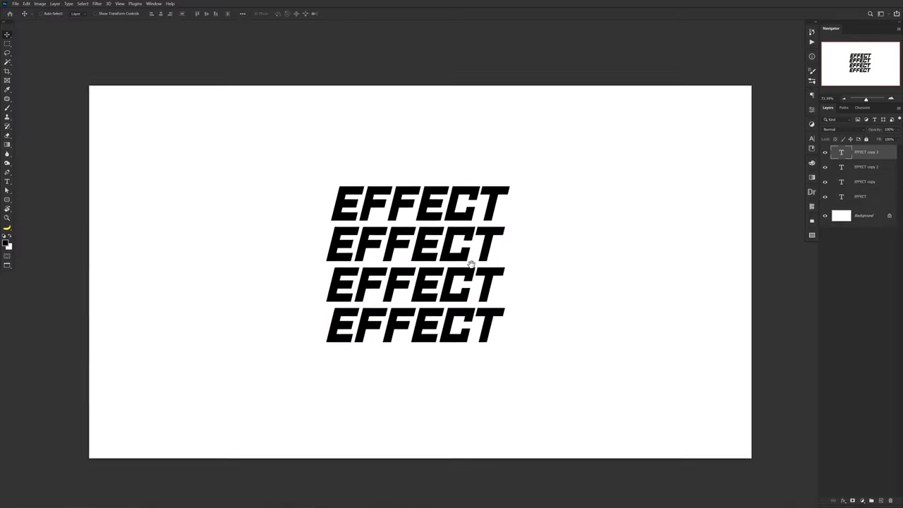
pyautogui.moveTo(294, 161); pyautogui.dragTo(522, 315)
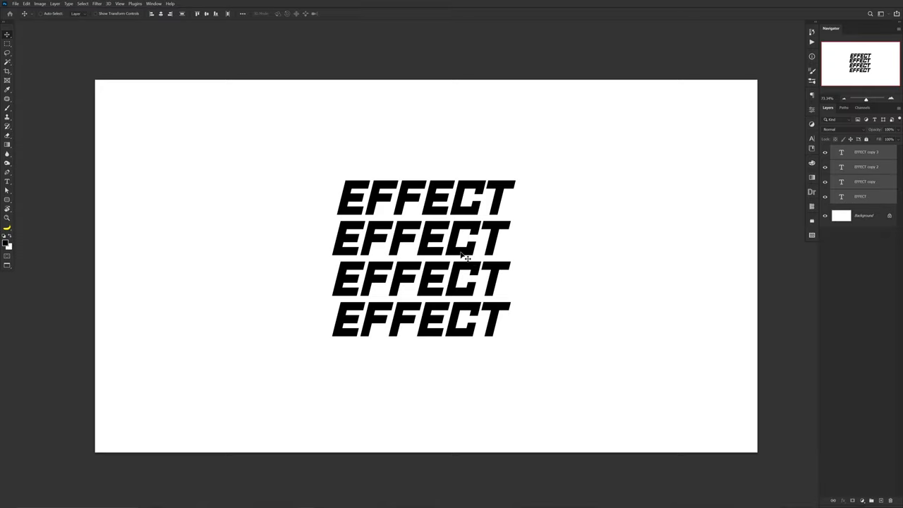
pyautogui.moveTo(462, 254); pyautogui.dragTo(481, 238)
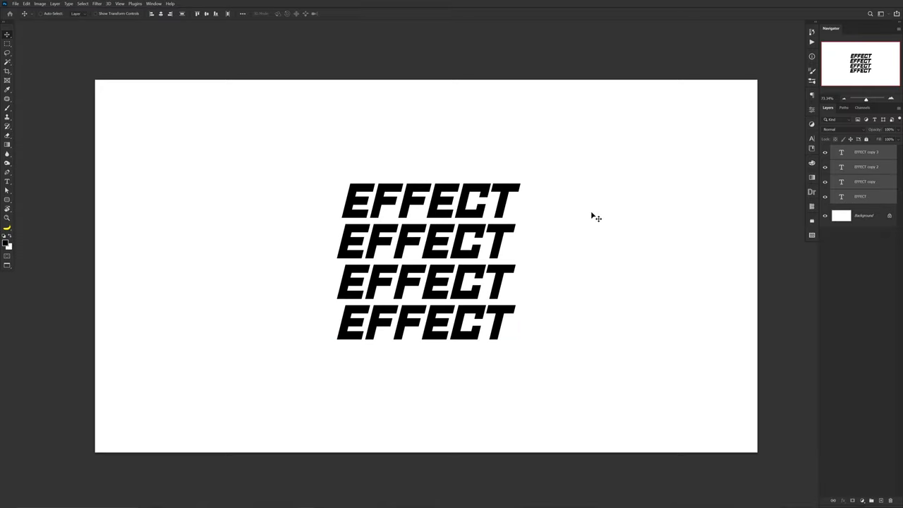
# - Merge the four EFFECT layers with Ctrl+E, convert the result to a smart object, and launch Liquify
pyautogui.click(861, 153)
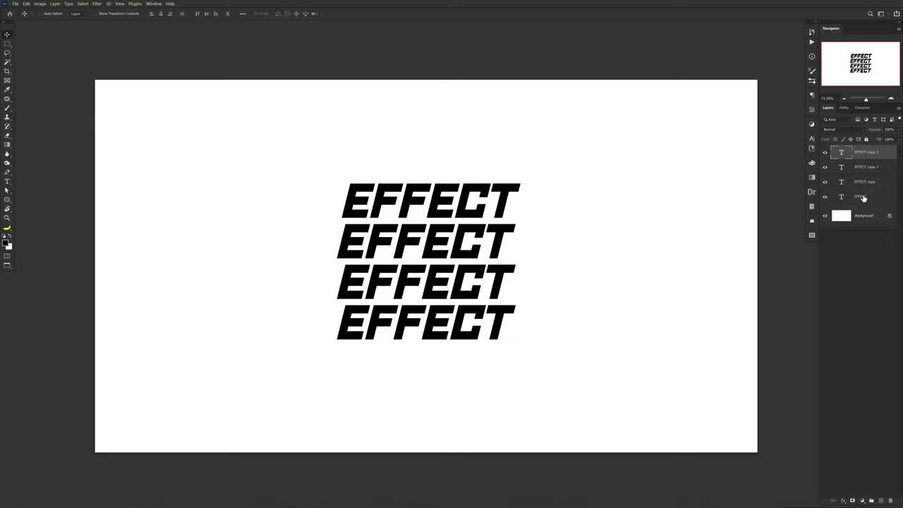
pyautogui.keyDown('shift'); pyautogui.click(862, 197); pyautogui.keyUp('shift')
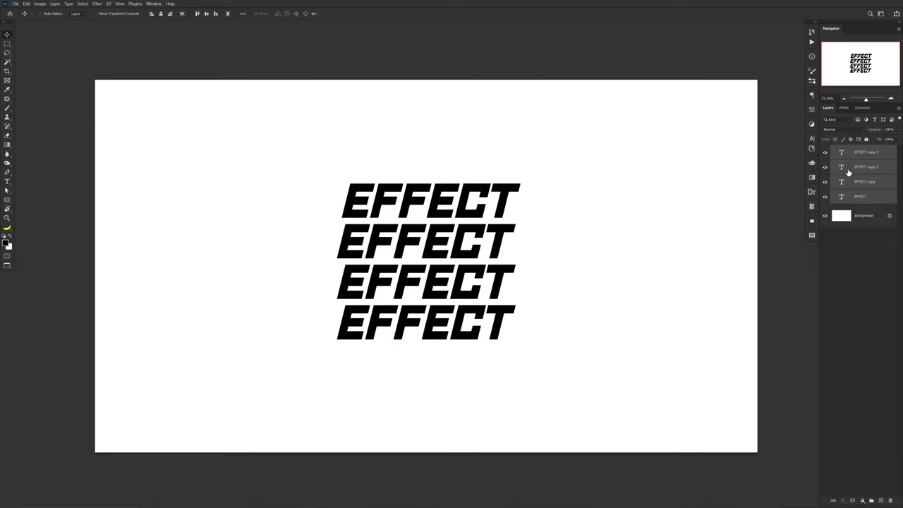
pyautogui.hotkey('ctrl', 'e')
pyautogui.rightClick(868, 156)
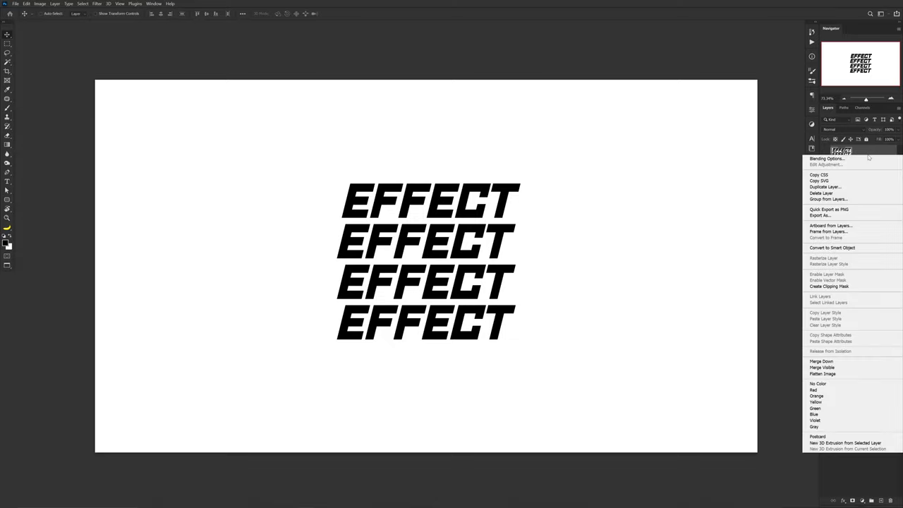
pyautogui.click(877, 248)
pyautogui.moveTo(505, 251); pyautogui.dragTo(505, 255)
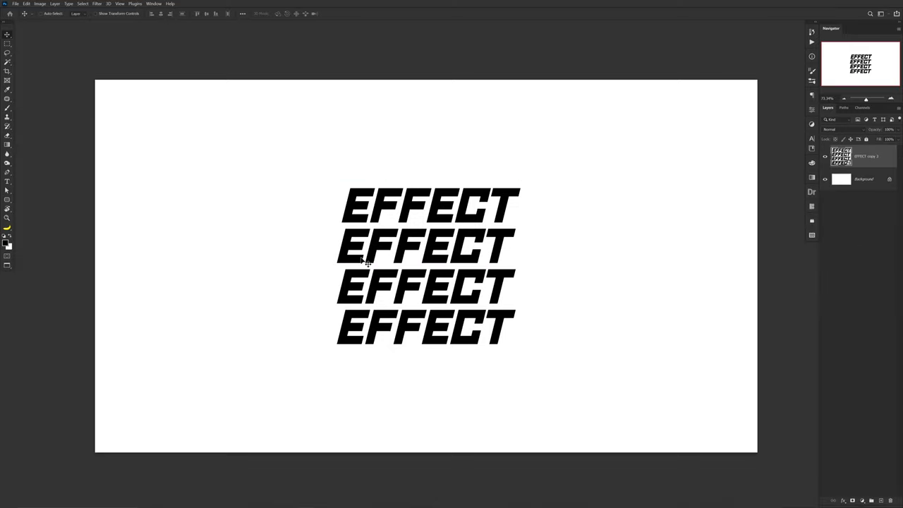
pyautogui.click(96, 5)
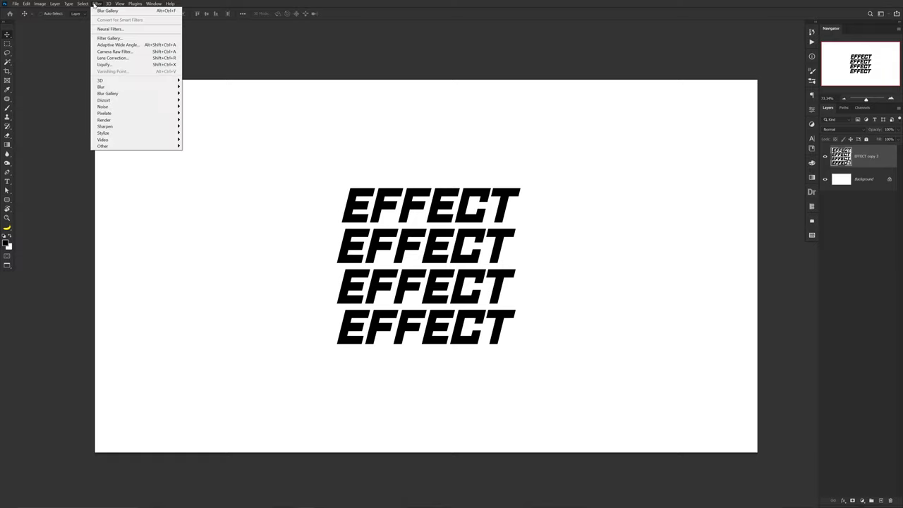
pyautogui.click(106, 67)
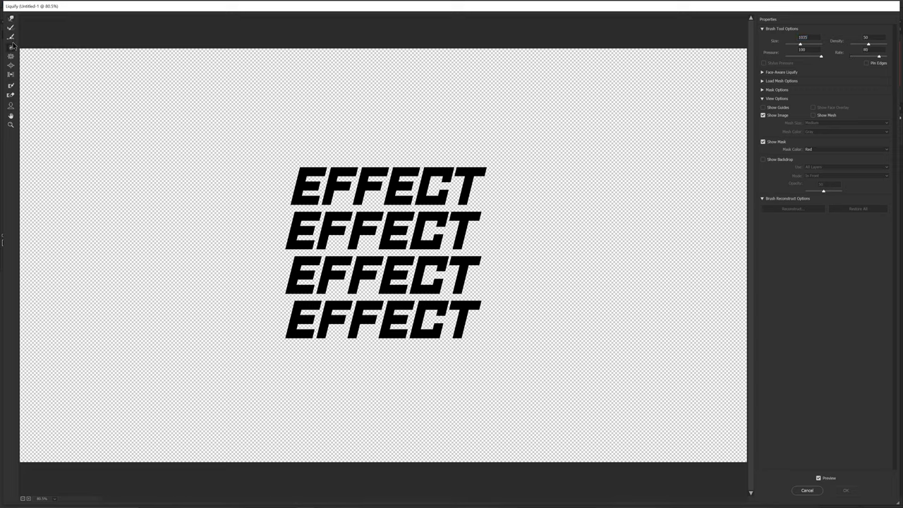
# - Twist the stacked EFFECT lines into a swirl with Twirl Clockwise and apply the Liquify warp
pyautogui.click(11, 47)
pyautogui.moveTo(384, 254); pyautogui.dragTo(384, 254)
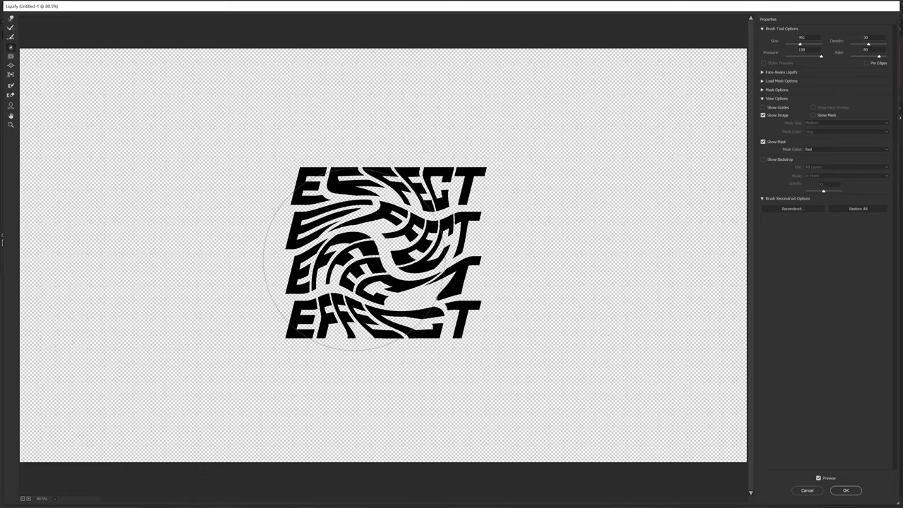
pyautogui.click(845, 490)
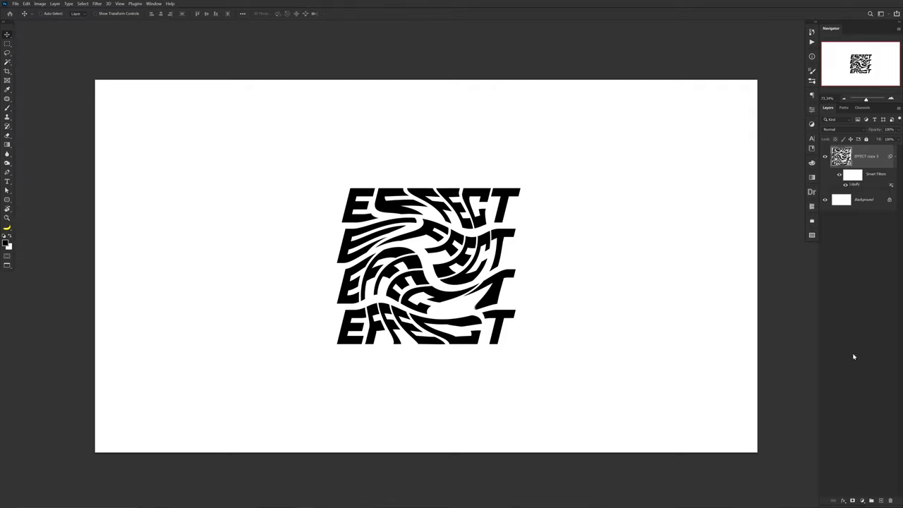
# - Add a new layer clipped to the warped text and brush a red ff0000 stroke over the lower-left EF letters
pyautogui.click(880, 500)
pyautogui.rightClick(875, 161)
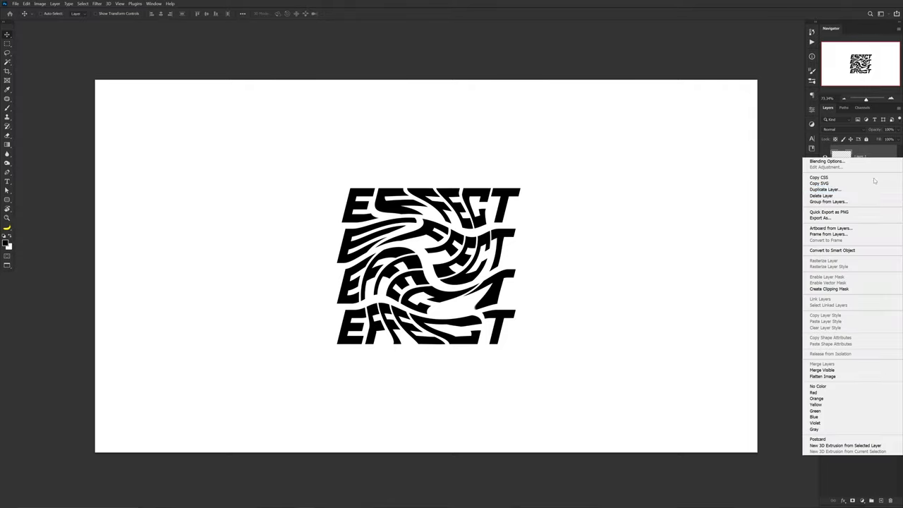
pyautogui.click(829, 289)
pyautogui.write('b')
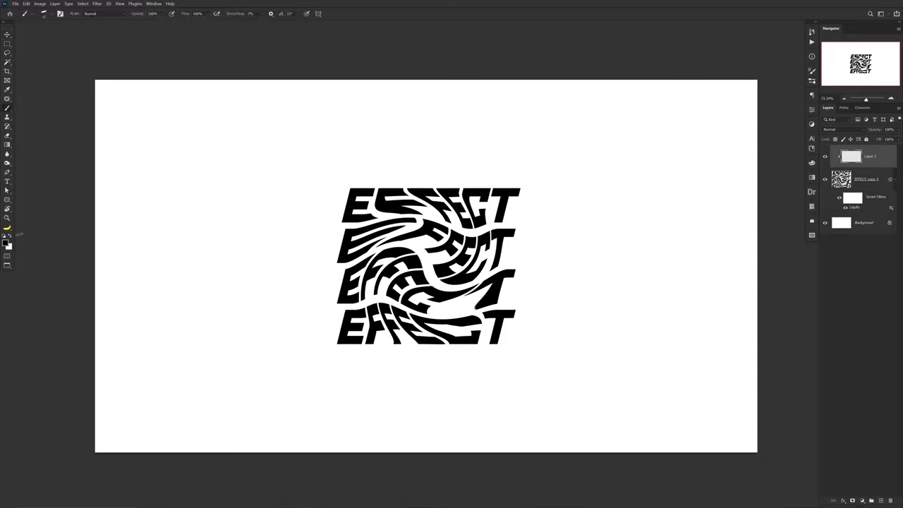
pyautogui.write('ff0000')
pyautogui.press('Return')
pyautogui.moveTo(342, 296)
pyautogui.mouseDown()
pyautogui.moveTo(356, 277)
pyautogui.moveTo(346, 270)
pyautogui.moveTo(395, 282)
pyautogui.moveTo(416, 264)
pyautogui.moveTo(454, 300)
pyautogui.moveTo(522, 272)
pyautogui.moveTo(497, 303)
pyautogui.mouseUp()
pyautogui.press('v')
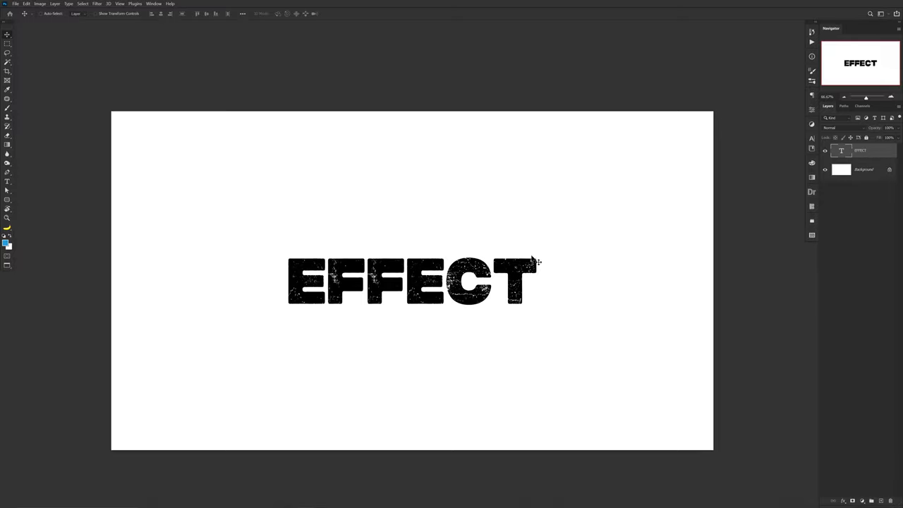
# - Nudge the EFFECT text, add an empty Layer 1 above it, and launch Vanishing Point
pyautogui.moveTo(532, 261); pyautogui.dragTo(522, 269)
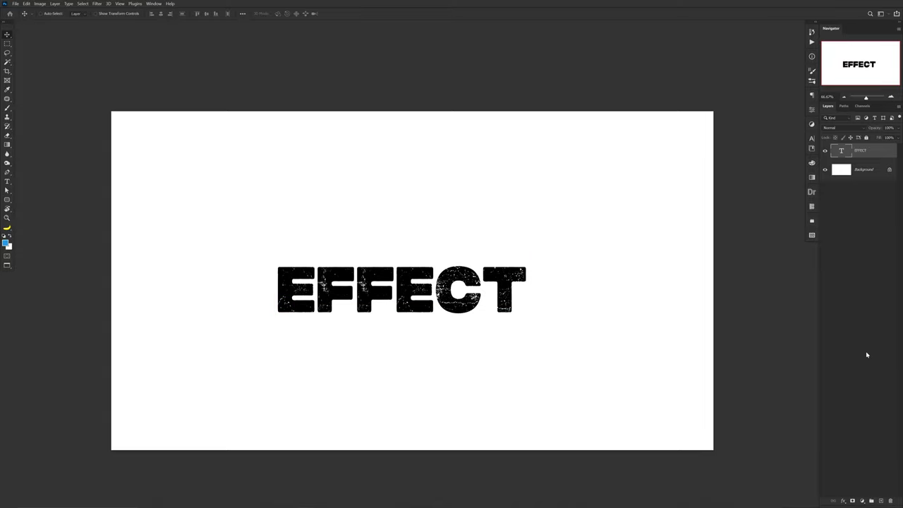
pyautogui.moveTo(567, 344); pyautogui.dragTo(575, 335)
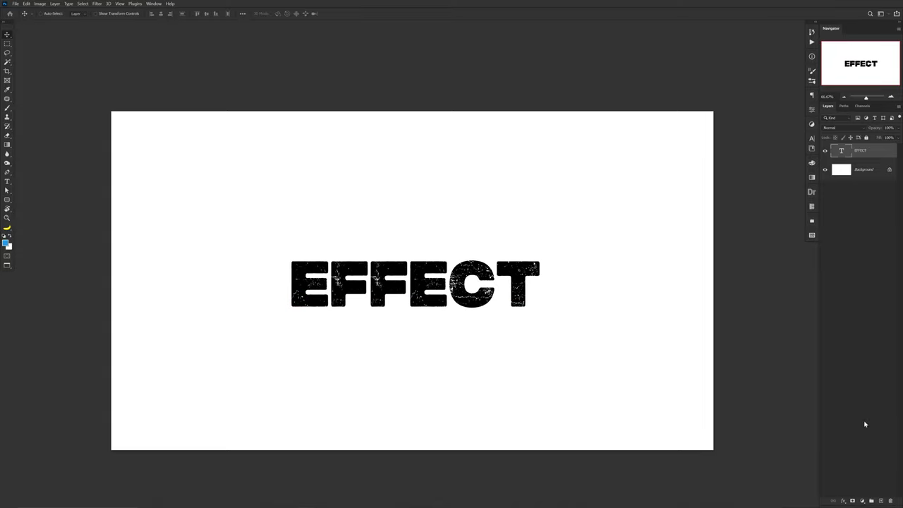
pyautogui.click(880, 501)
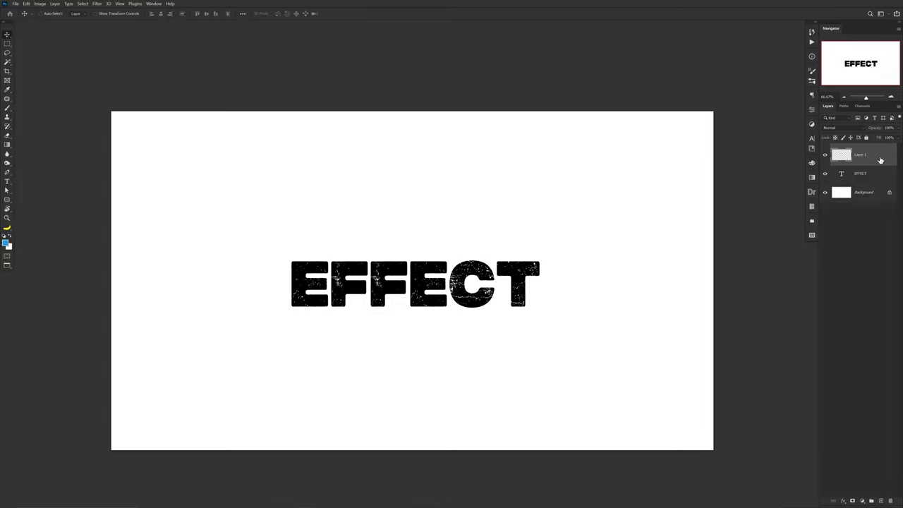
pyautogui.click(97, 4)
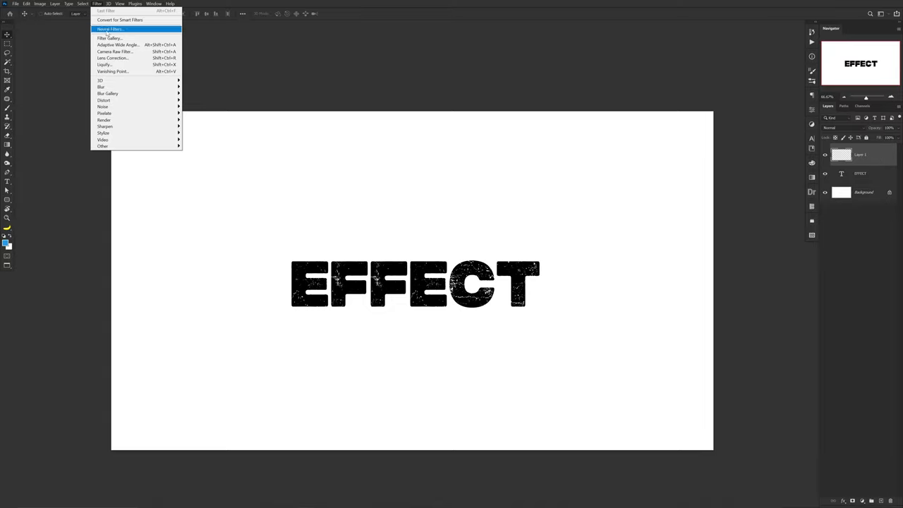
pyautogui.click(112, 70)
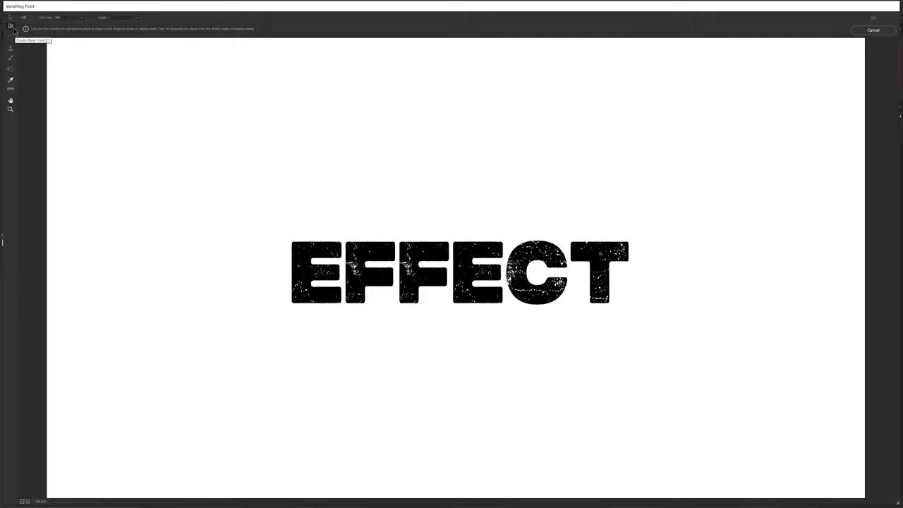
# - Draw a four-corner front perspective plane above the EFFECT text
pyautogui.click(11, 26)
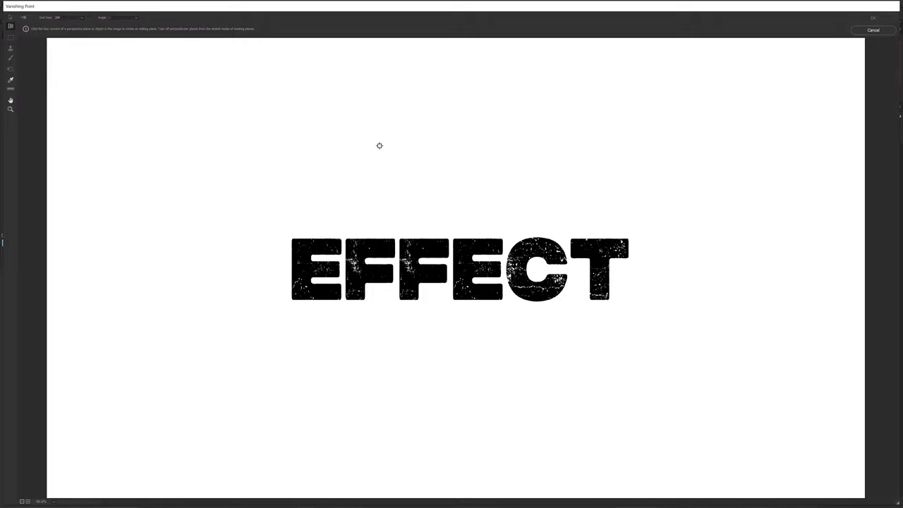
pyautogui.click(401, 142)
pyautogui.click(400, 213)
pyautogui.click(494, 215)
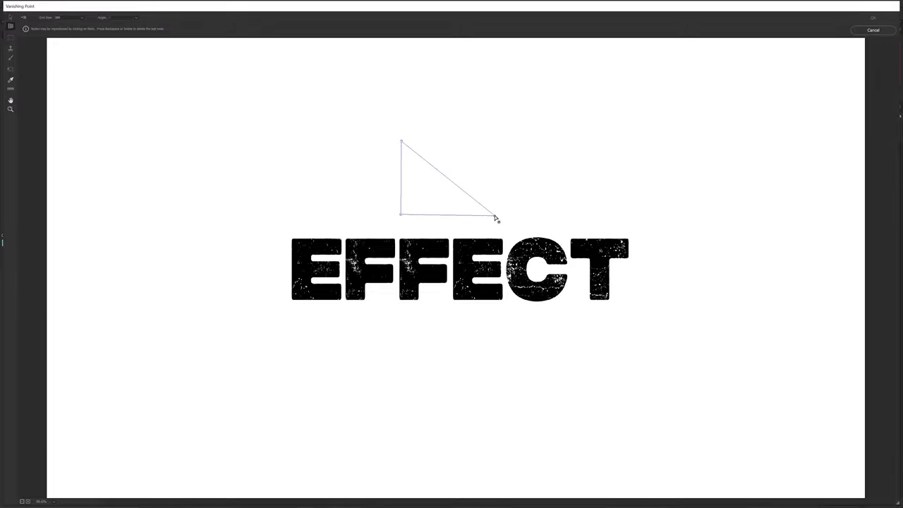
pyautogui.click(492, 140)
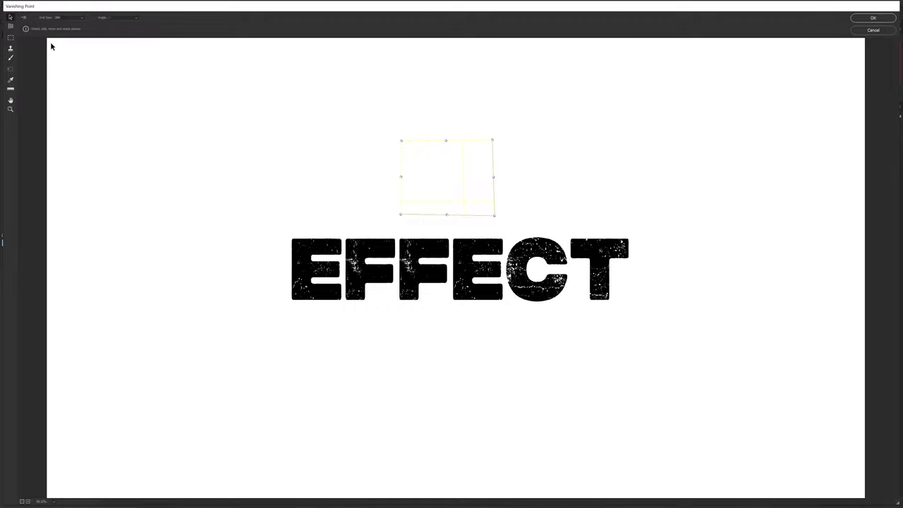
# - Pull a perpendicular side plane angling down over the letters and accept the planes
pyautogui.click(10, 26)
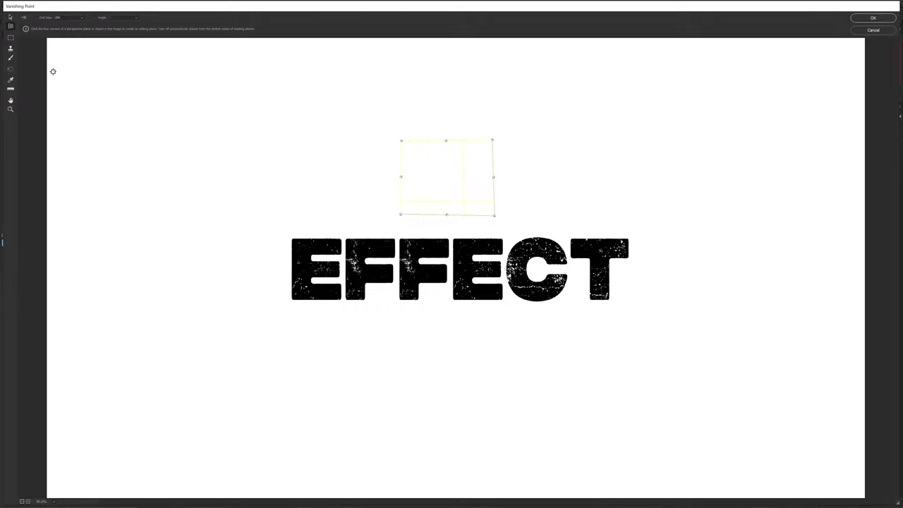
pyautogui.moveTo(493, 180); pyautogui.dragTo(615, 196)
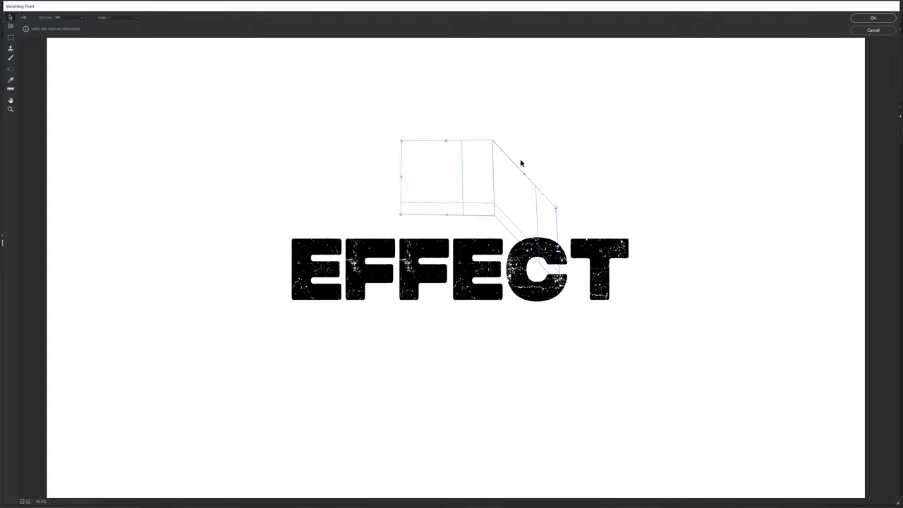
pyautogui.click(871, 20)
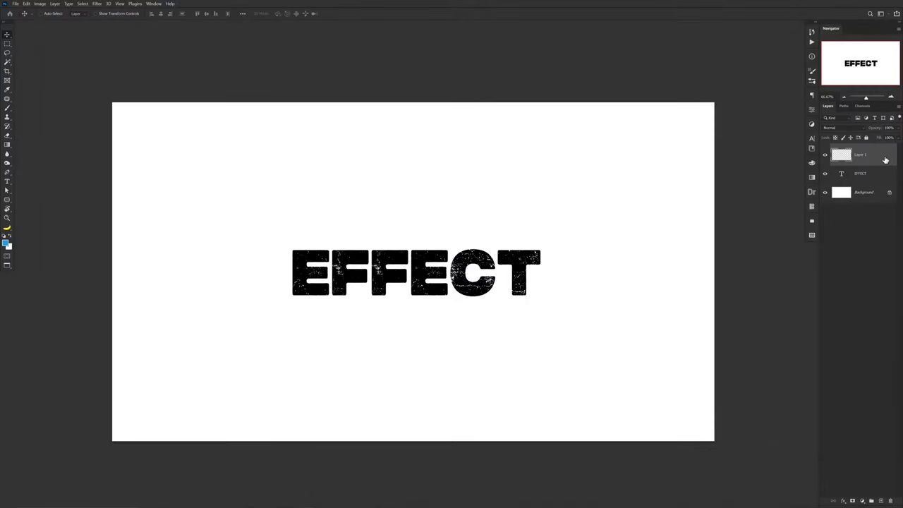
pyautogui.moveTo(847, 160); pyautogui.dragTo(840, 178)
pyautogui.click(825, 173)
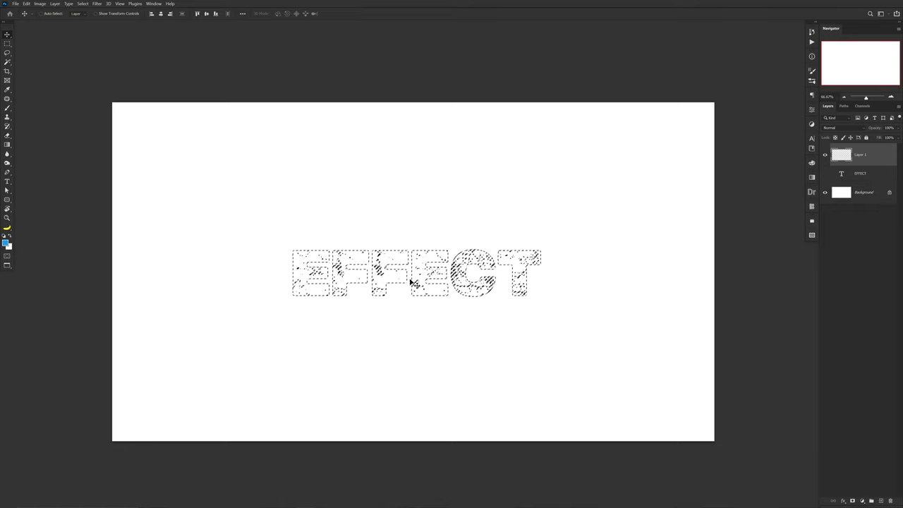
pyautogui.click(825, 174)
pyautogui.click(870, 173)
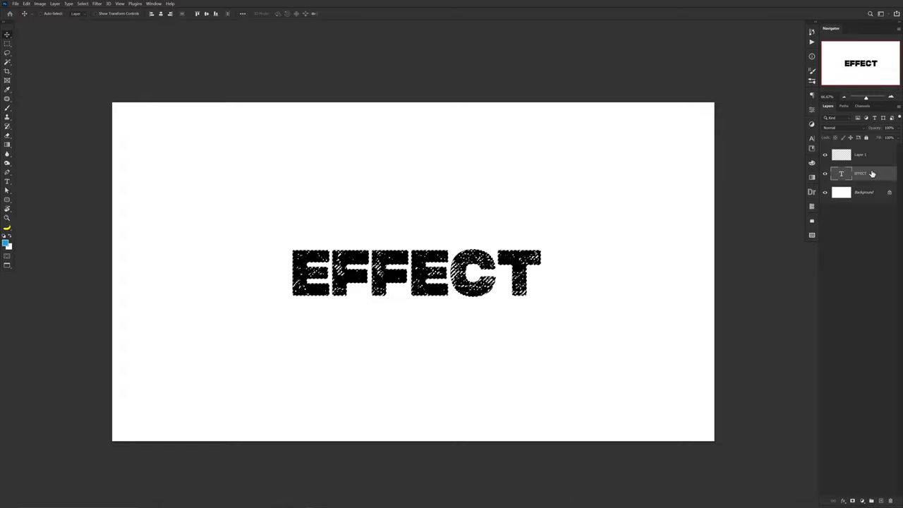
pyautogui.press('c')
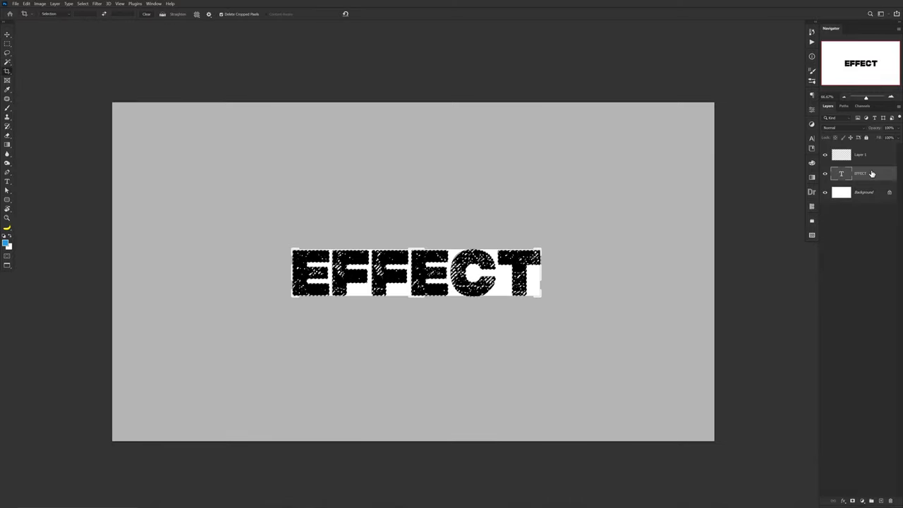
pyautogui.press('Escape')
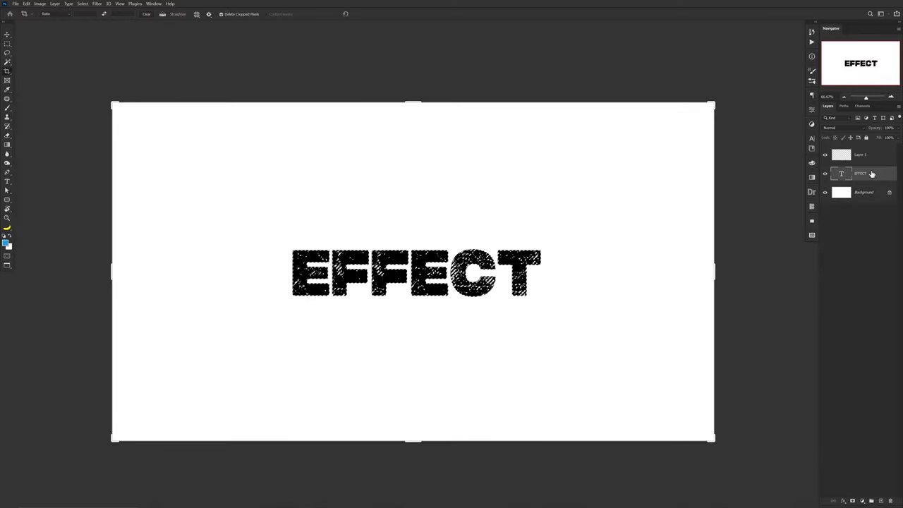
pyautogui.press('v')
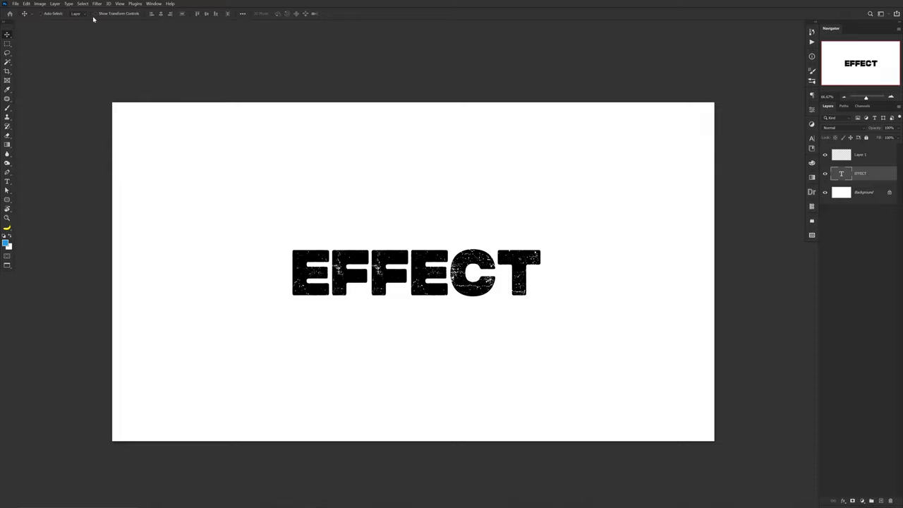
pyautogui.click(98, 4)
pyautogui.click(873, 154)
pyautogui.click(873, 154)
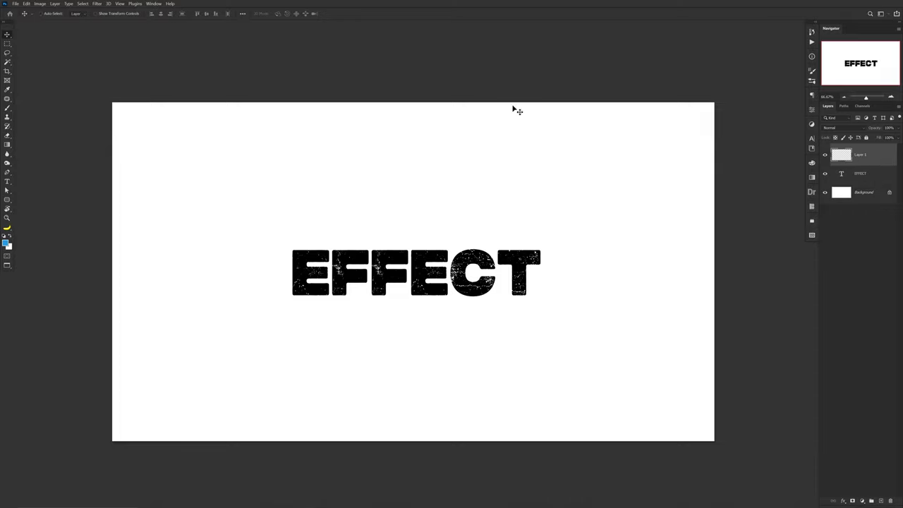
# - In Vanishing Point, paste the EFFECT copy, shrink it onto the planes, and apply it to Layer 1
pyautogui.click(97, 3)
pyautogui.click(113, 71)
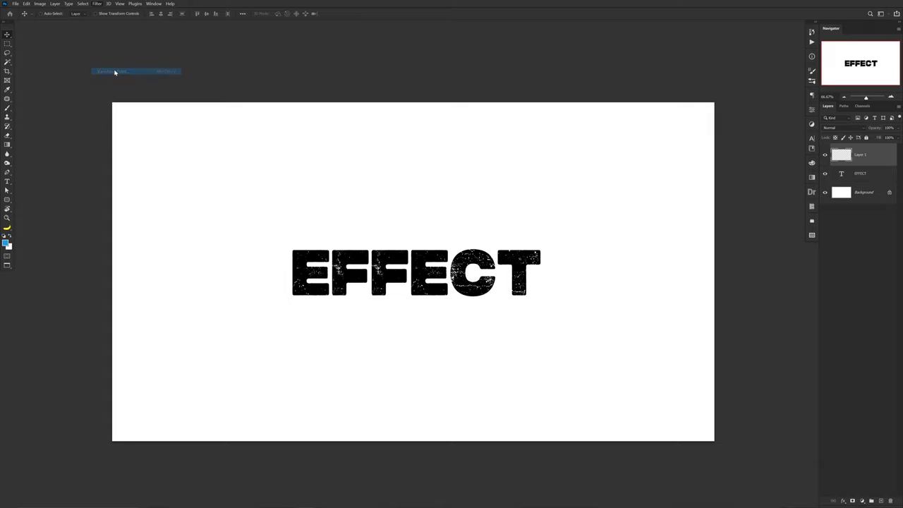
pyautogui.hotkey('ctrl', 'v')
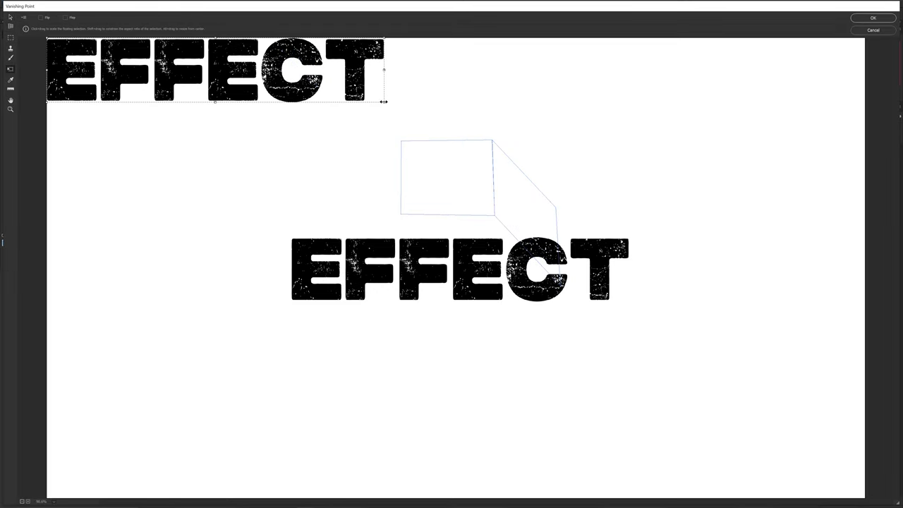
pyautogui.moveTo(383, 103); pyautogui.dragTo(528, 221)
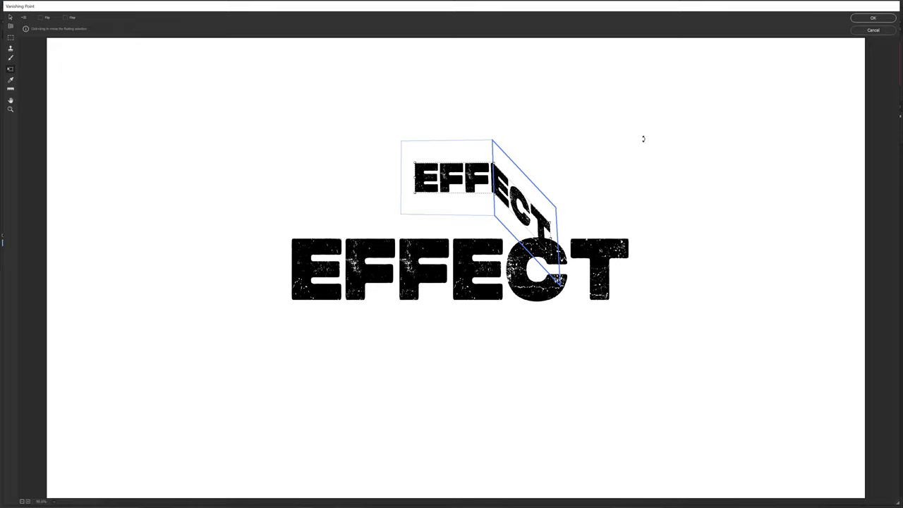
pyautogui.click(880, 17)
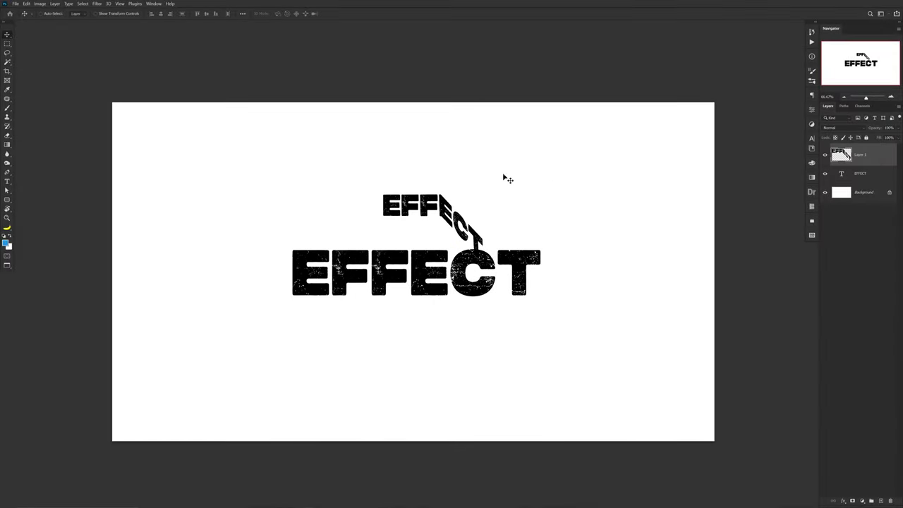
# - Drag the perspective-wrapped EFFECT copy into its final position
pyautogui.moveTo(502, 174); pyautogui.dragTo(210, 342)
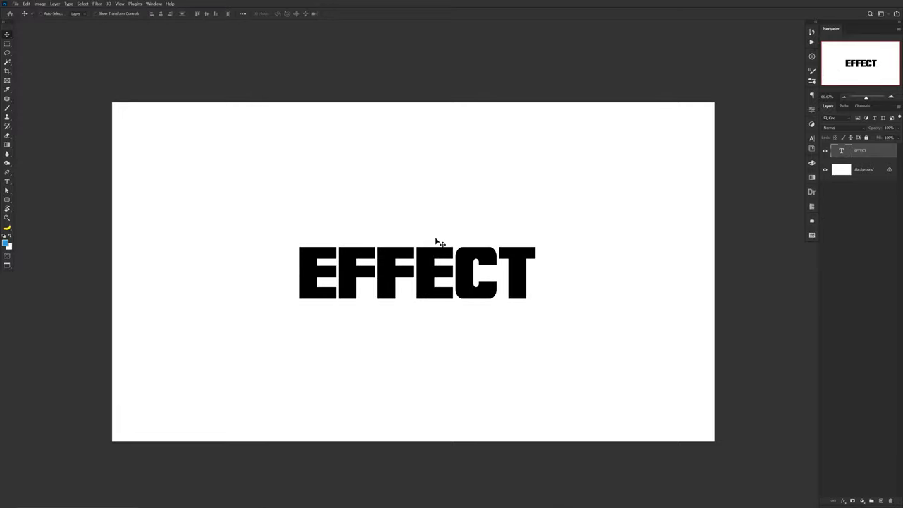
# - Shift the solid black EFFECT text slightly up and left, toggling its visibility to check
pyautogui.moveTo(435, 240); pyautogui.dragTo(432, 237)
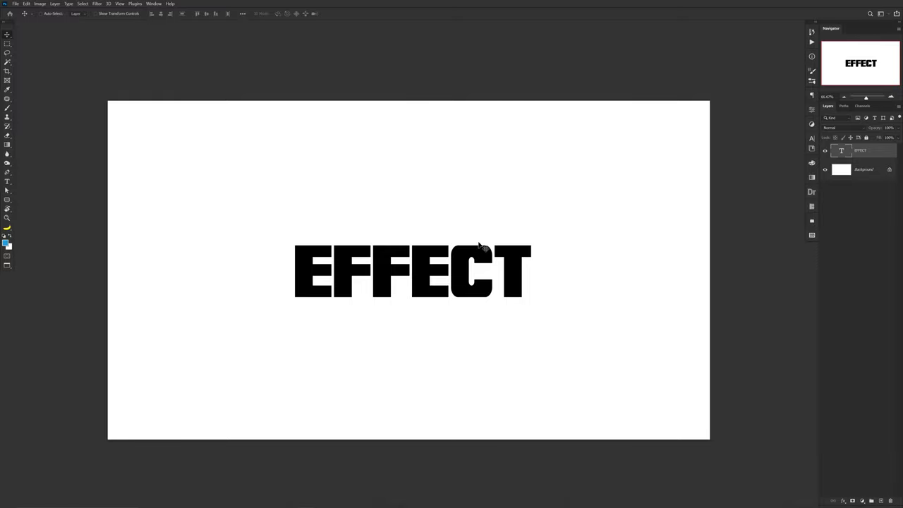
pyautogui.moveTo(480, 249)
pyautogui.mouseDown()
pyautogui.moveTo(468, 247)
pyautogui.moveTo(473, 251)
pyautogui.mouseUp()
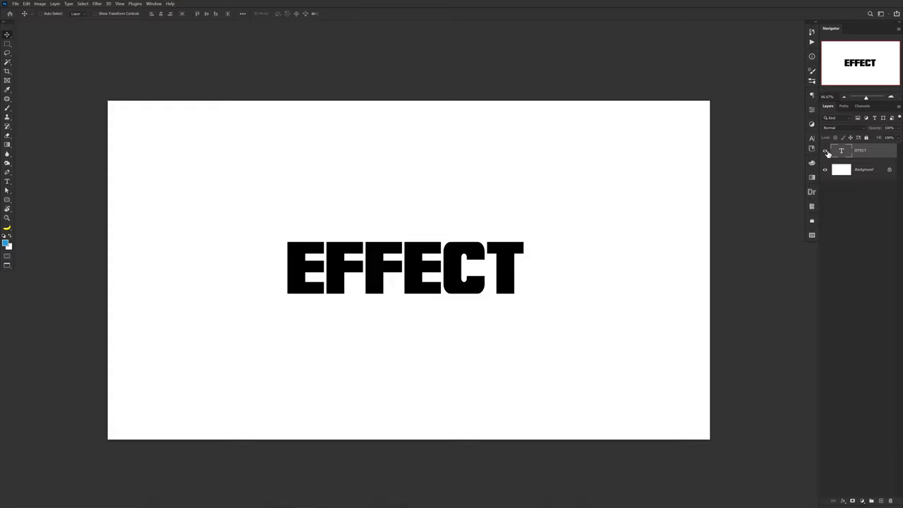
pyautogui.click(825, 151)
pyautogui.click(825, 151)
pyautogui.moveTo(381, 284); pyautogui.dragTo(386, 285)
# - Add a new Layer 1, select the whole canvas, and open Fill with Contents set to Pattern
pyautogui.click(880, 500)
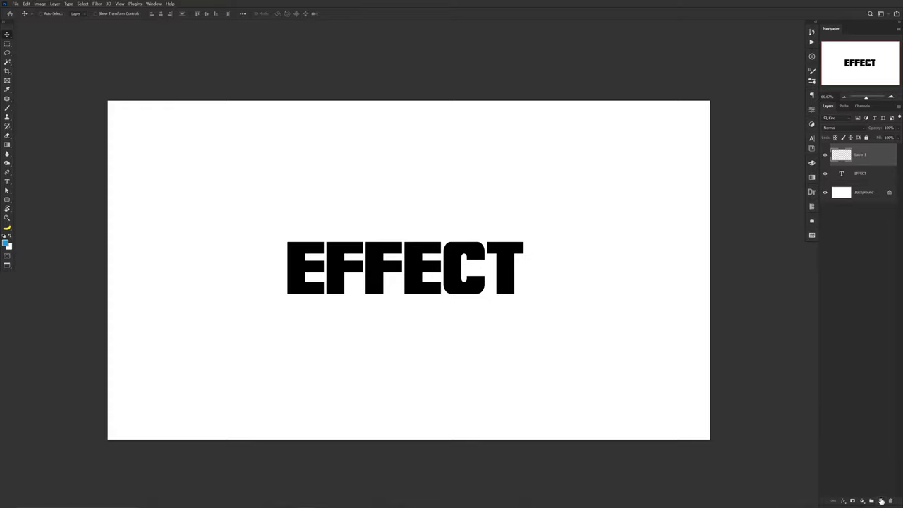
pyautogui.hotkey('ctrl', 'a')
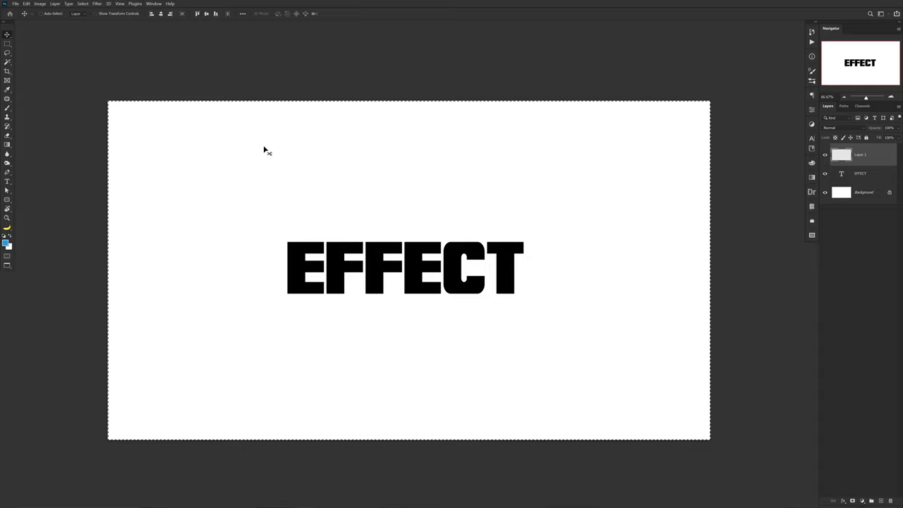
pyautogui.press('m')
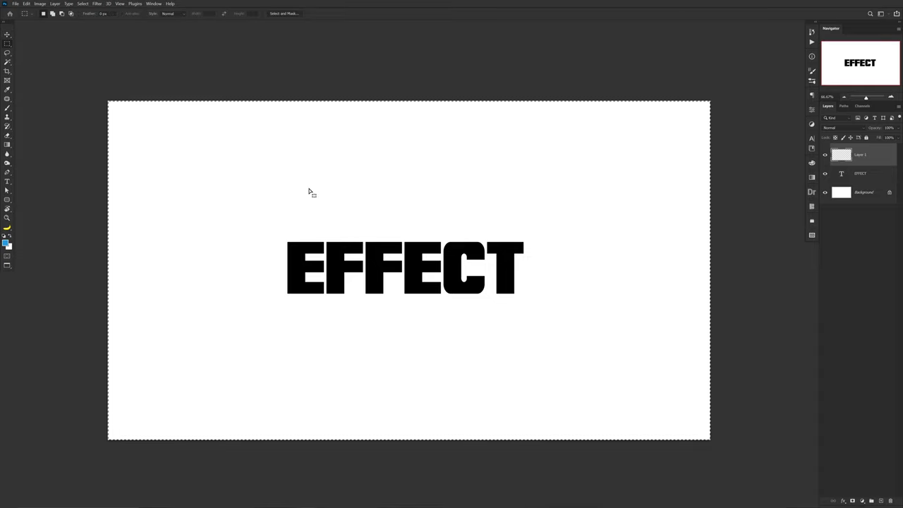
pyautogui.rightClick(309, 191)
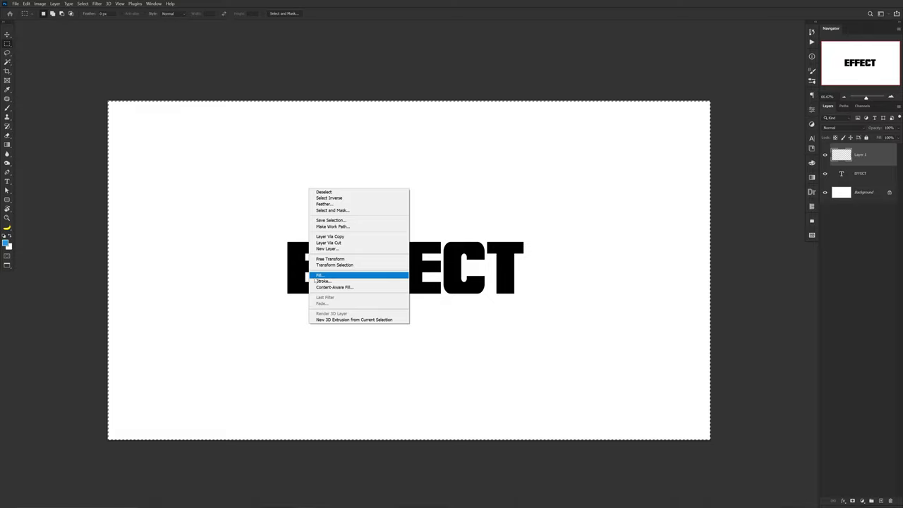
pyautogui.click(351, 275)
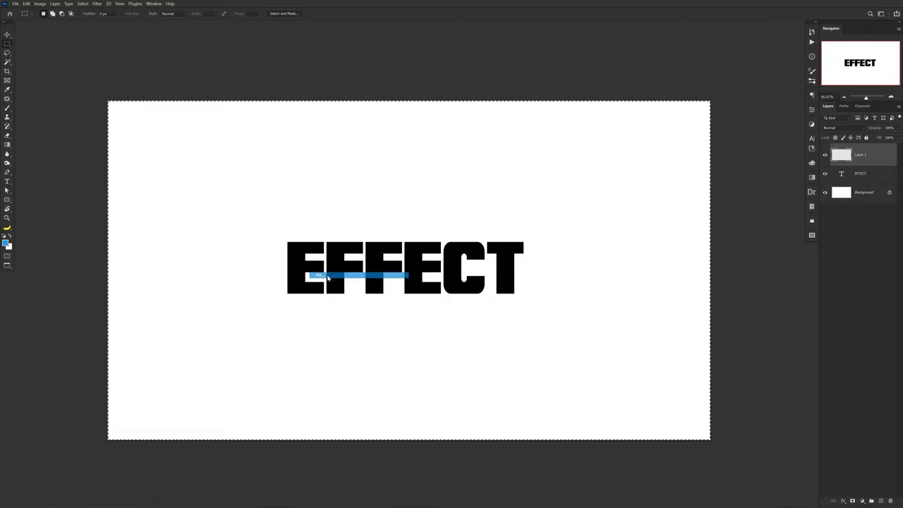
pyautogui.moveTo(556, 267); pyautogui.dragTo(553, 241)
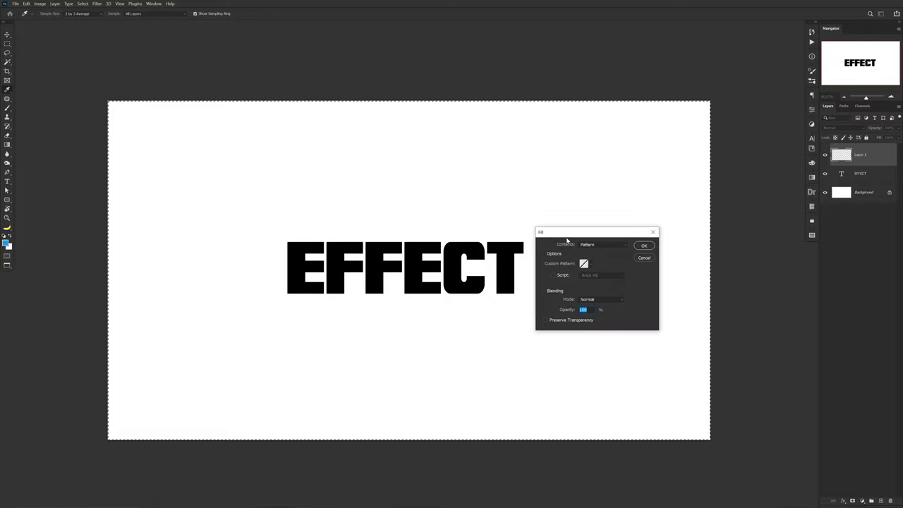
pyautogui.click(585, 244)
pyautogui.click(589, 281)
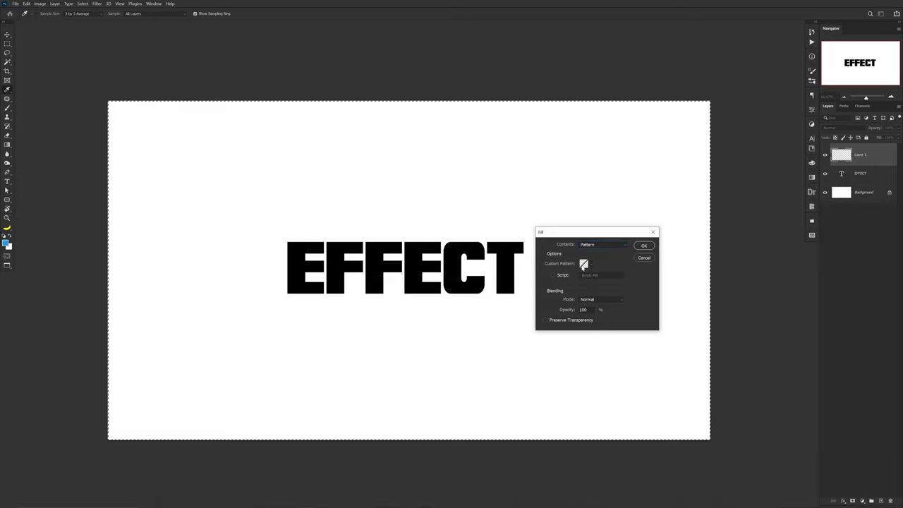
# - Choose the diagonal stripe from Sesio_2021_Pattern_Set and apply the pattern fill
pyautogui.click(589, 264)
pyautogui.moveTo(612, 282); pyautogui.dragTo(614, 300)
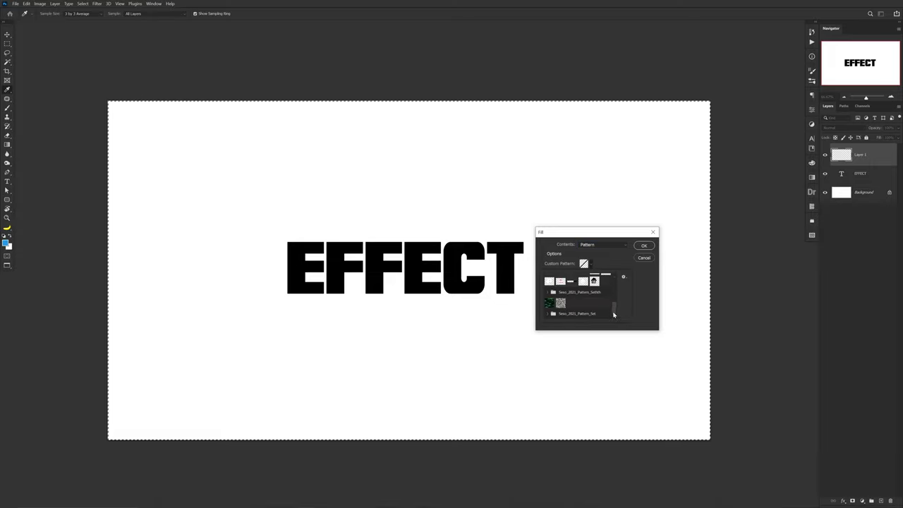
pyautogui.click(555, 310)
pyautogui.scroll(-2, 578, 303)
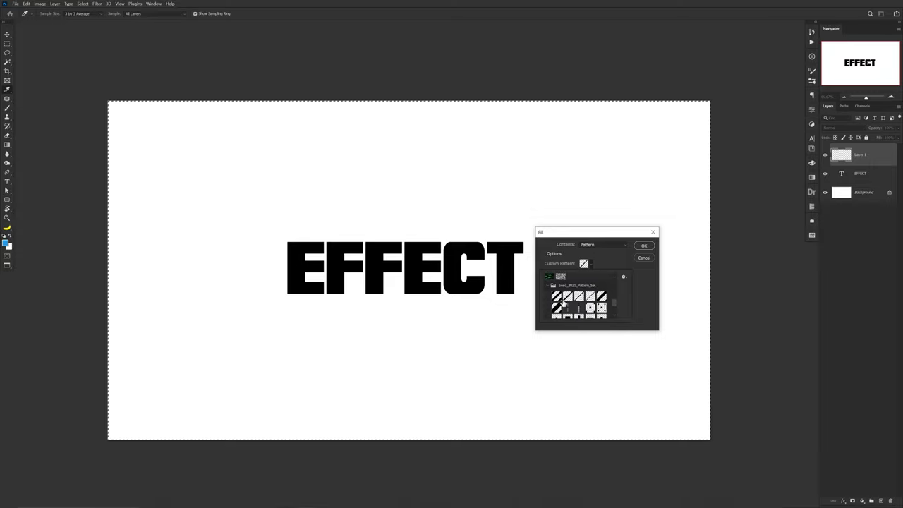
pyautogui.click(601, 296)
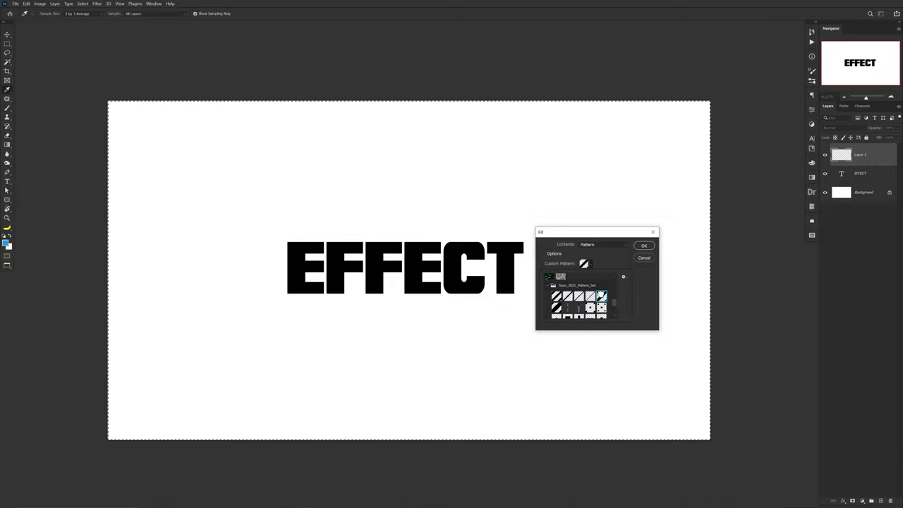
pyautogui.click(627, 235)
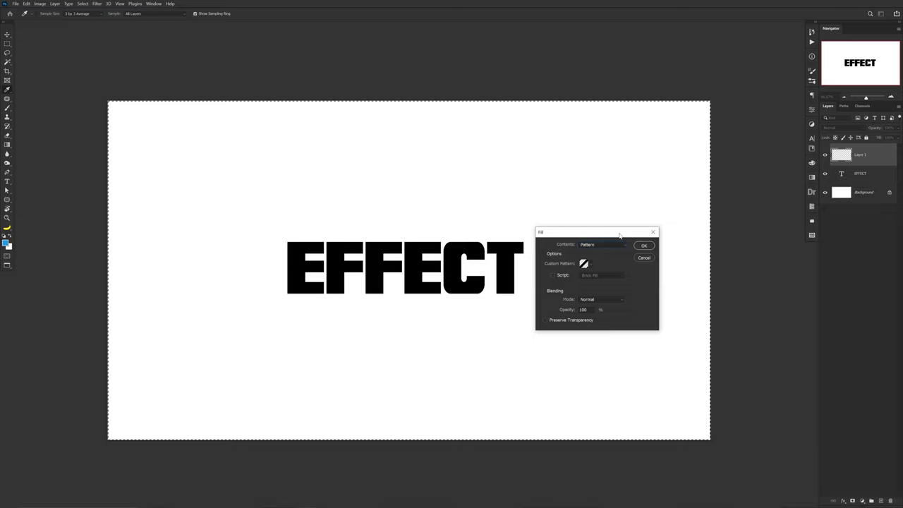
pyautogui.click(591, 265)
pyautogui.click(624, 277)
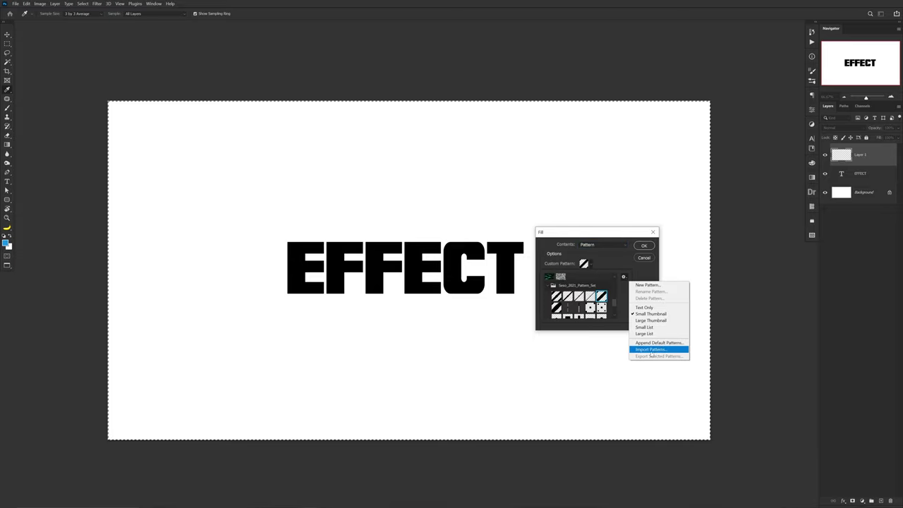
pyautogui.click(613, 262)
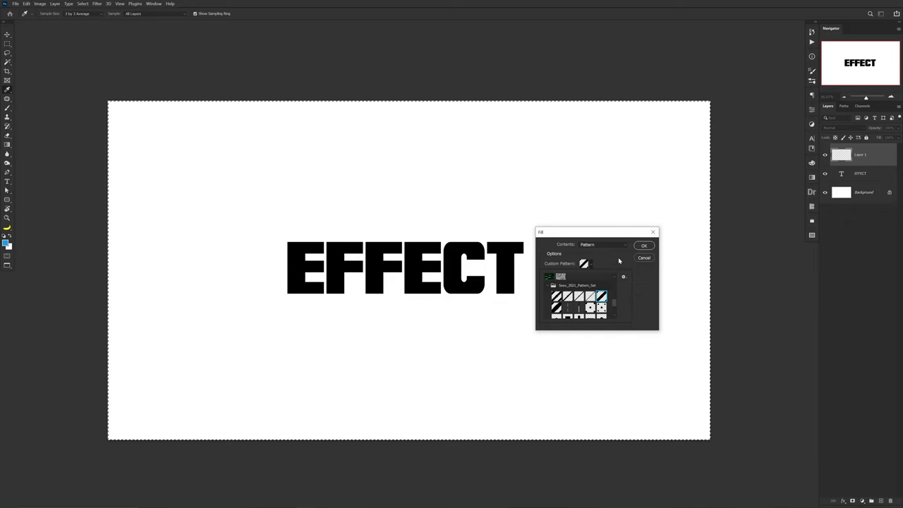
pyautogui.click(619, 261)
pyautogui.click(643, 245)
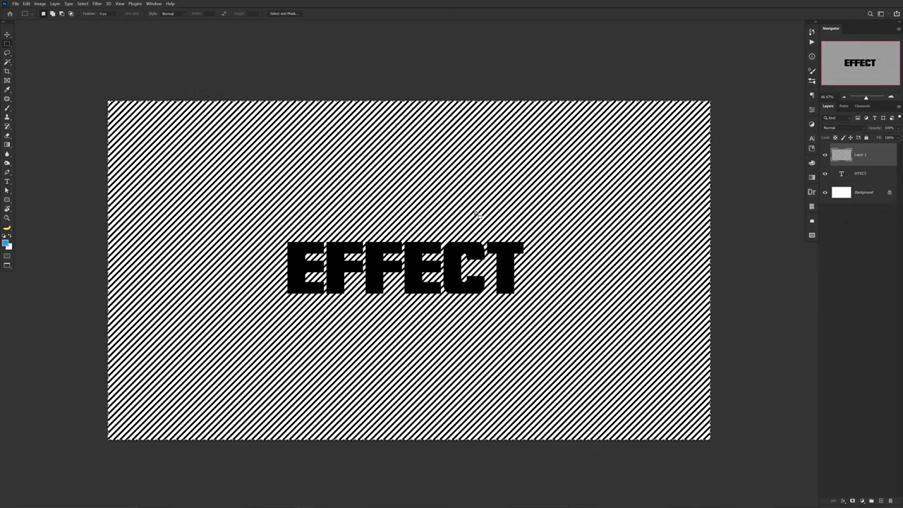
# - Deselect, then warp the stripes at the centre and right with Liquify's Forward Warp
pyautogui.rightClick(423, 219)
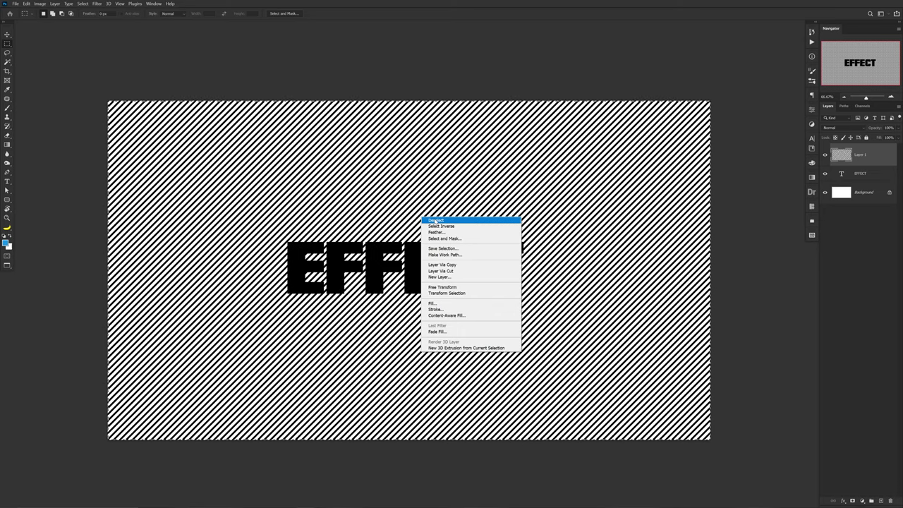
pyautogui.click(435, 222)
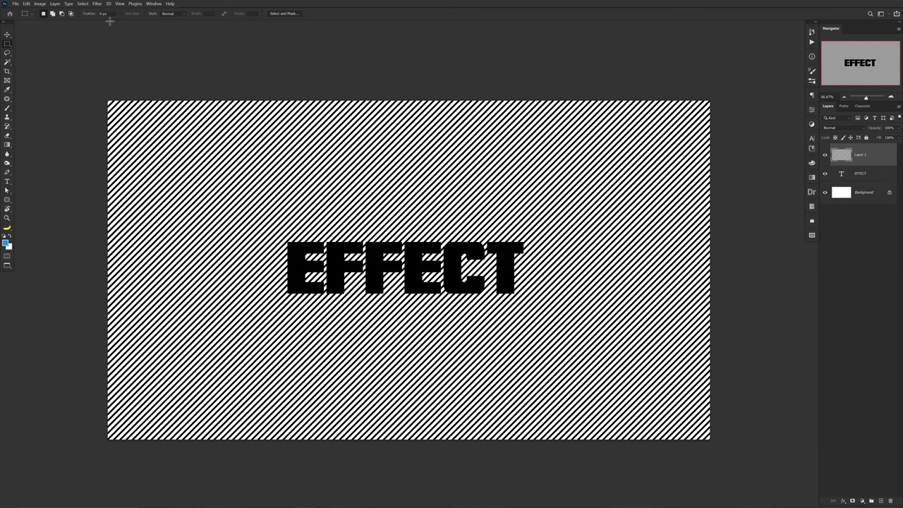
pyautogui.click(97, 4)
pyautogui.click(113, 64)
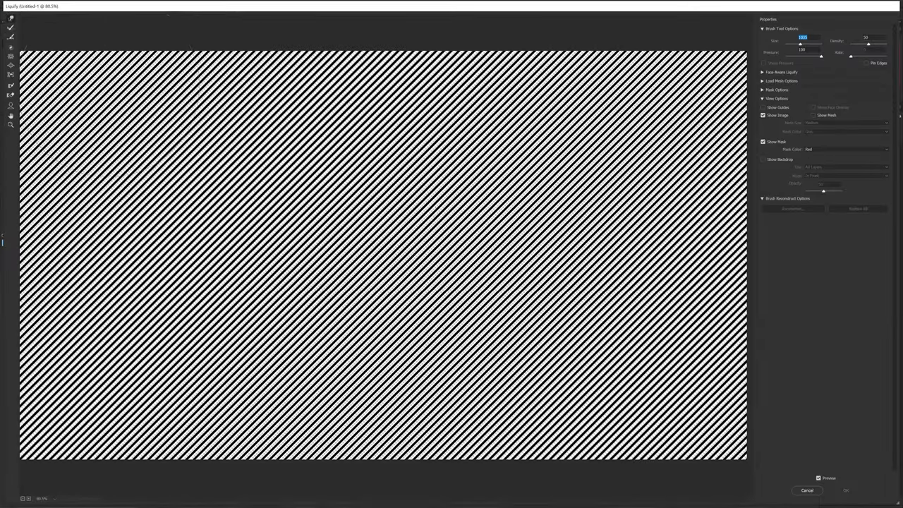
pyautogui.moveTo(339, 211)
pyautogui.mouseDown()
pyautogui.moveTo(409, 183)
pyautogui.moveTo(311, 233)
pyautogui.moveTo(155, 212)
pyautogui.moveTo(437, 254)
pyautogui.moveTo(381, 299)
pyautogui.mouseUp()
pyautogui.moveTo(656, 211)
pyautogui.mouseDown()
pyautogui.moveTo(508, 240)
pyautogui.moveTo(645, 317)
pyautogui.moveTo(564, 254)
pyautogui.mouseUp()
pyautogui.click(841, 489)
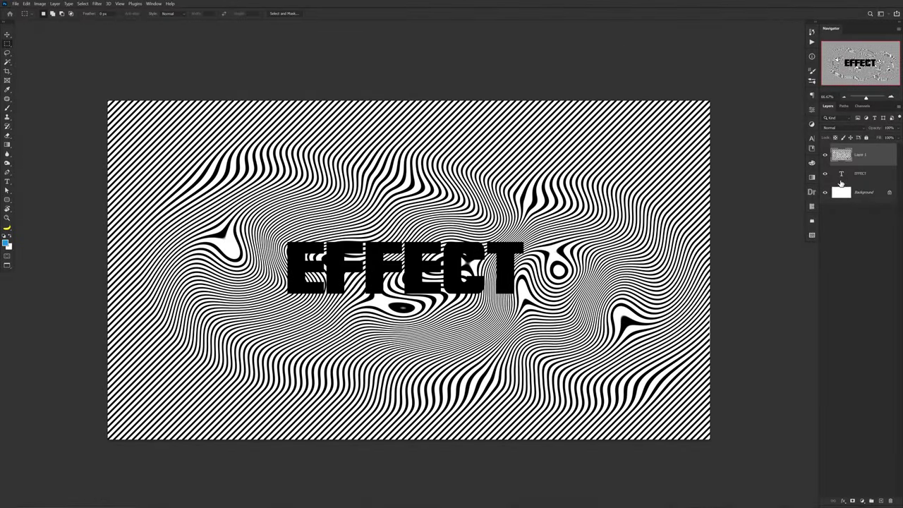
# - Load the EFFECT letter selection, hide the text layer, and shift the selection up-left
pyautogui.keyDown('ctrl'); pyautogui.click(841, 175); pyautogui.keyUp('ctrl')
pyautogui.click(825, 174)
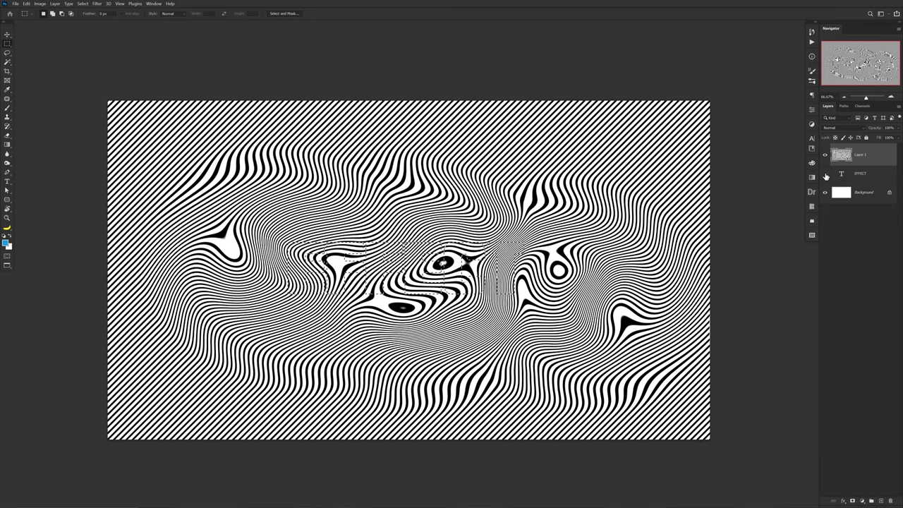
pyautogui.click(825, 173)
pyautogui.click(825, 174)
pyautogui.click(861, 174)
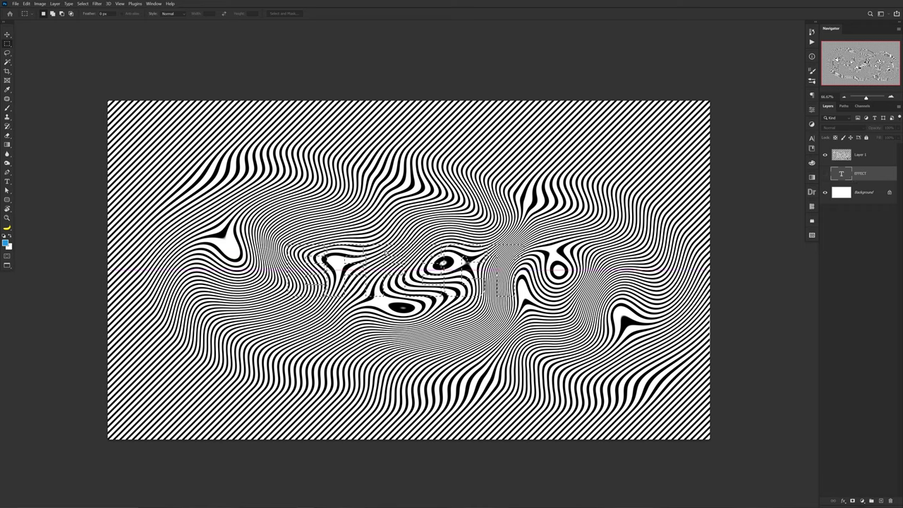
pyautogui.moveTo(414, 259); pyautogui.dragTo(382, 244)
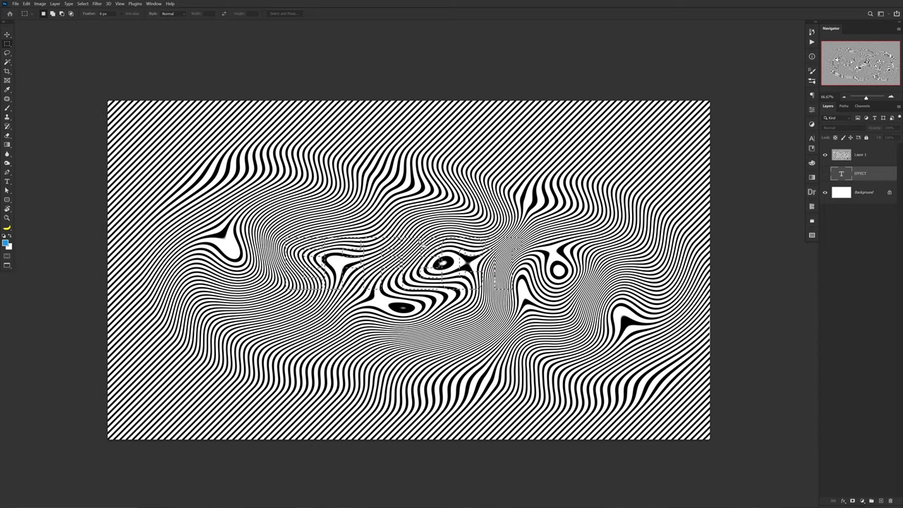
# - Copy the letter-shaped stripes from Layer 1 to a new Layer 2 and hide Layer 1
pyautogui.click(871, 158)
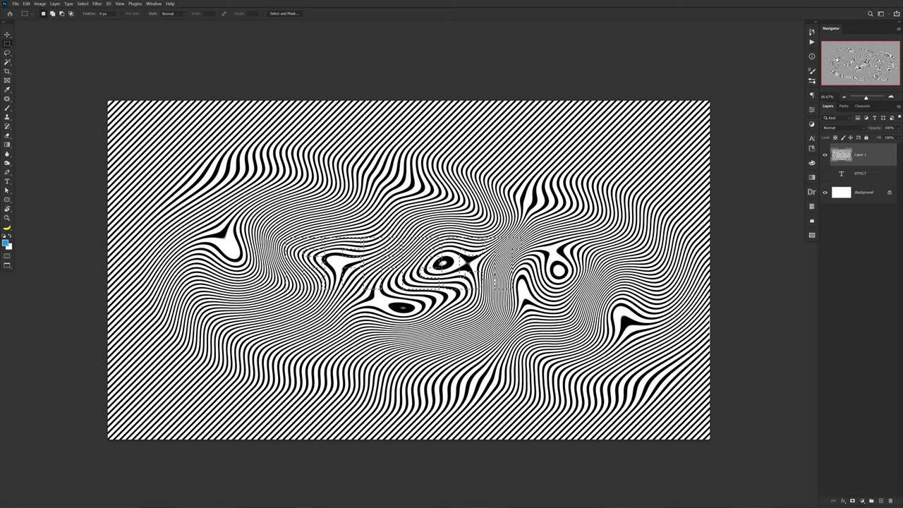
pyautogui.rightClick(474, 249)
pyautogui.click(557, 299)
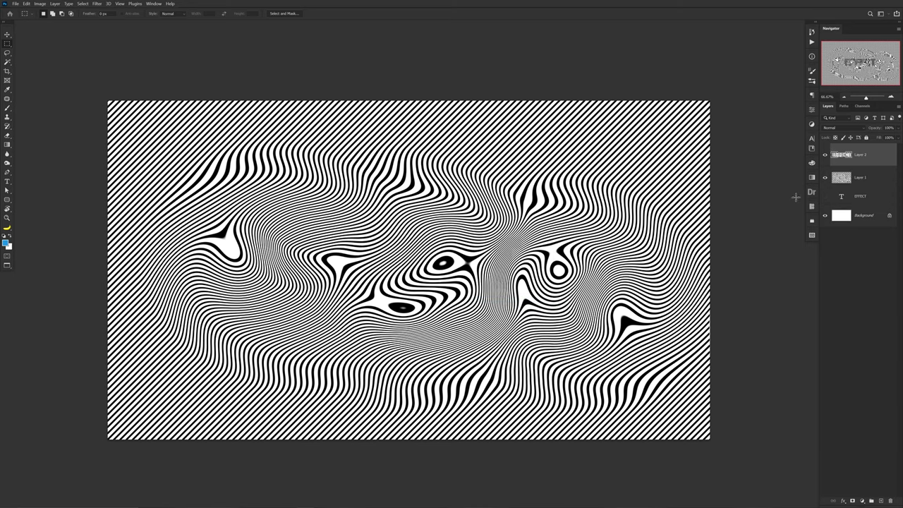
pyautogui.click(825, 177)
# - Add a new top layer and set up a smaller brush, zoomed in on the letters
pyautogui.press('v')
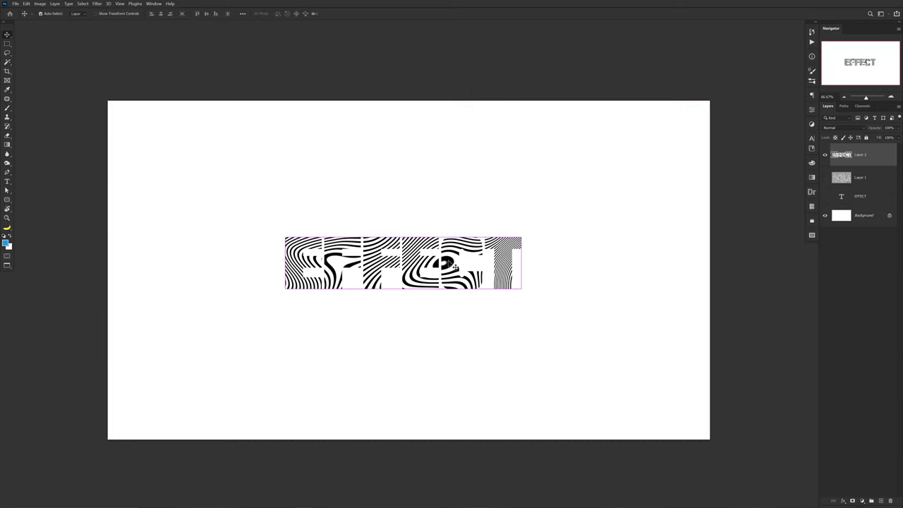
pyautogui.moveTo(455, 266); pyautogui.dragTo(486, 262)
pyautogui.hotkey('ctrl', 'z')
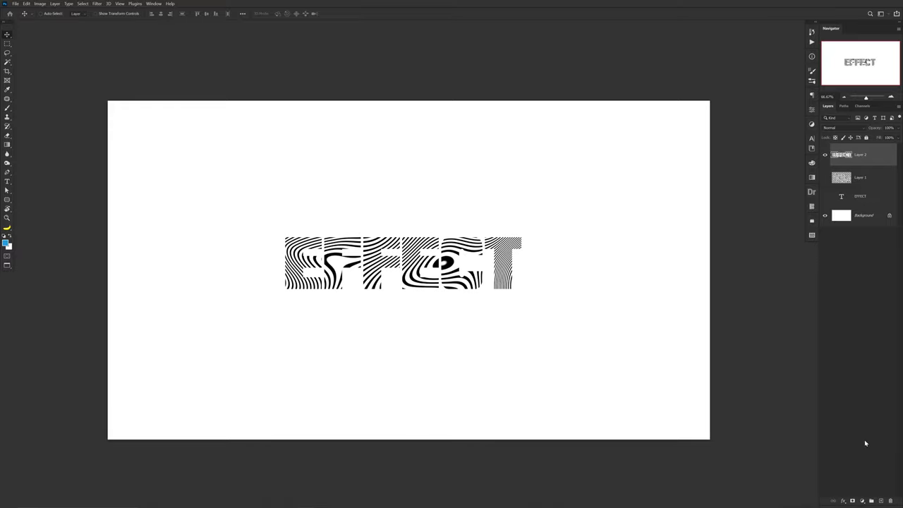
pyautogui.click(880, 500)
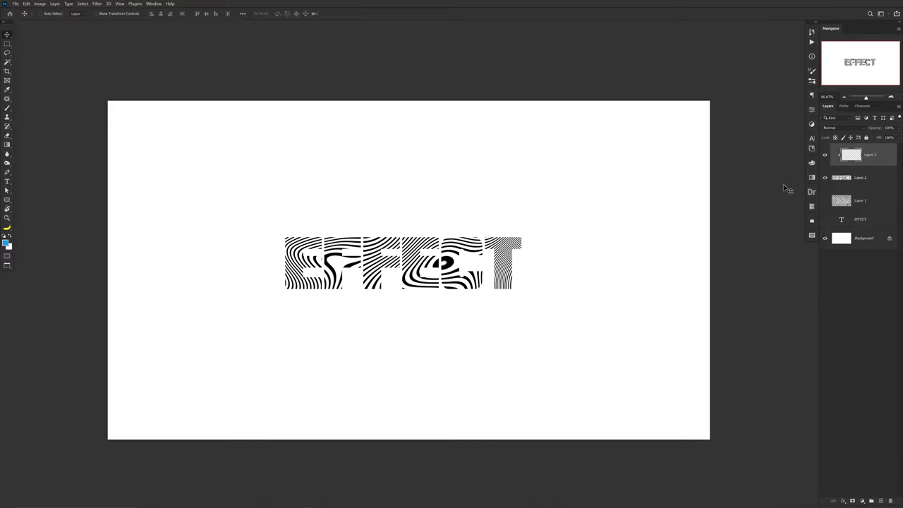
pyautogui.press('b')
pyautogui.hotkey('ctrl', '+')
pyautogui.press('[')
pyautogui.press('[')
pyautogui.press('[')
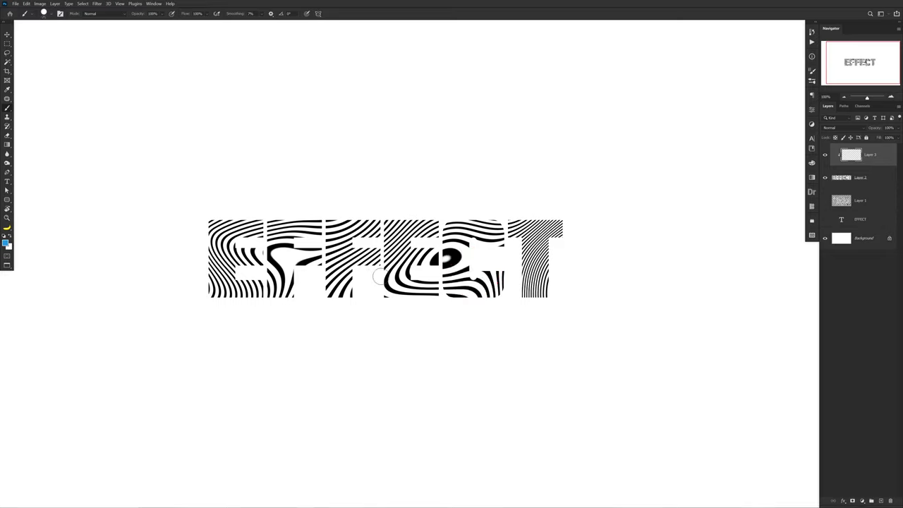
# - Paint blue accent strokes along letter curves and the T, then select the three artwork layers
pyautogui.moveTo(384, 279); pyautogui.dragTo(439, 294)
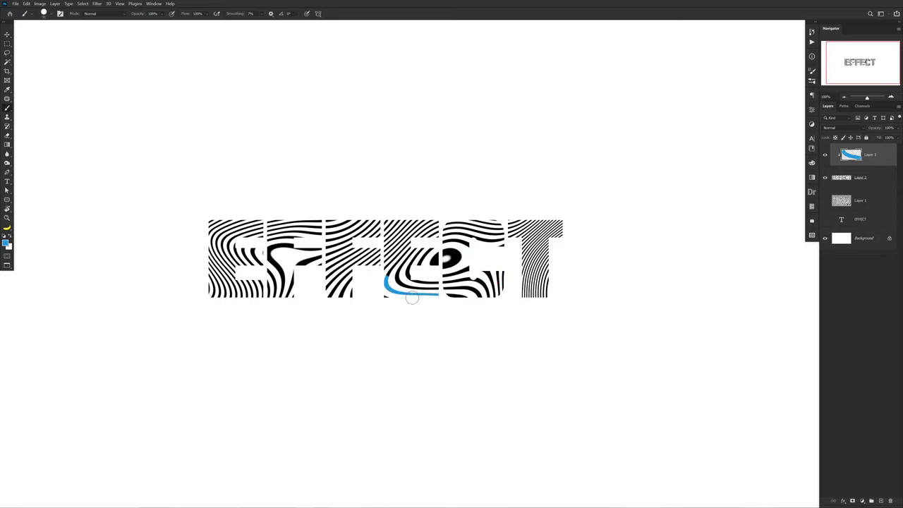
pyautogui.moveTo(386, 285)
pyautogui.mouseDown()
pyautogui.moveTo(399, 256)
pyautogui.moveTo(431, 238)
pyautogui.mouseUp()
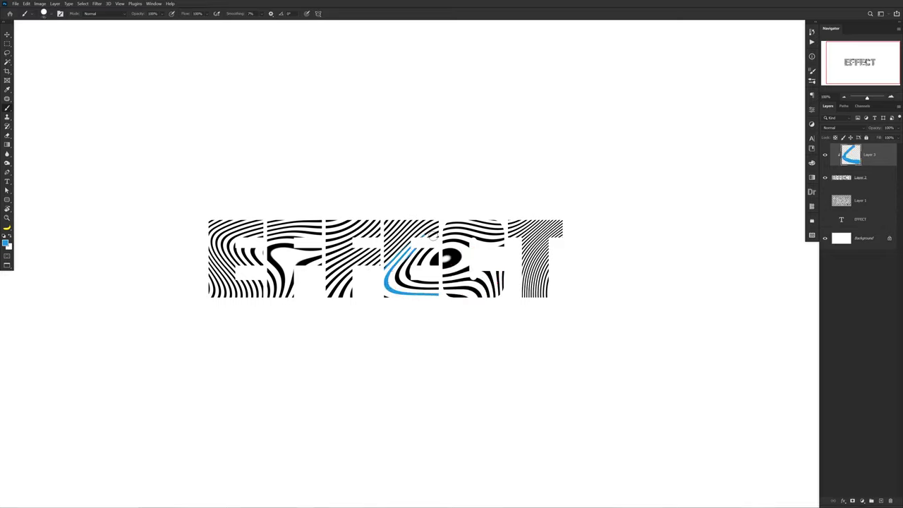
pyautogui.moveTo(293, 246)
pyautogui.mouseDown()
pyautogui.moveTo(272, 247)
pyautogui.moveTo(286, 295)
pyautogui.mouseUp()
pyautogui.moveTo(565, 217); pyautogui.dragTo(514, 274)
pyautogui.hotkey('ctrl', '-')
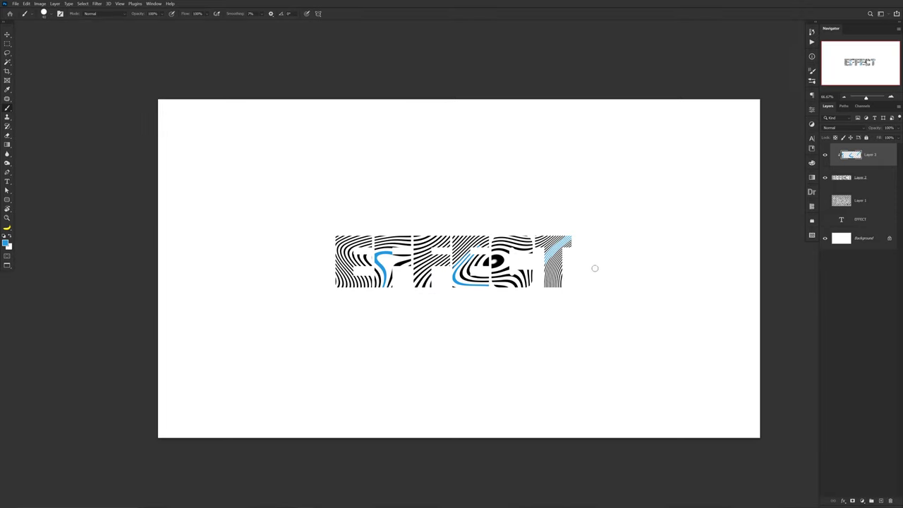
pyautogui.press('v')
pyautogui.keyDown('shift'); pyautogui.click(860, 200); pyautogui.keyUp('shift')
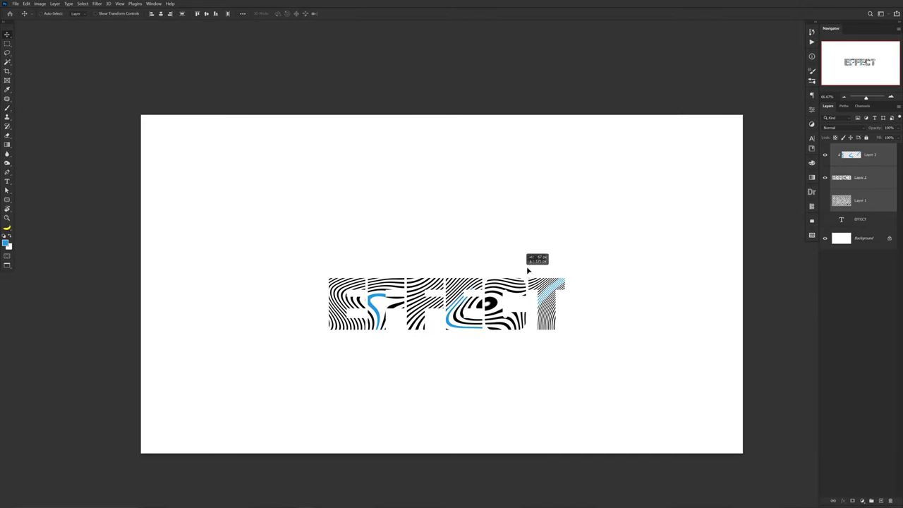